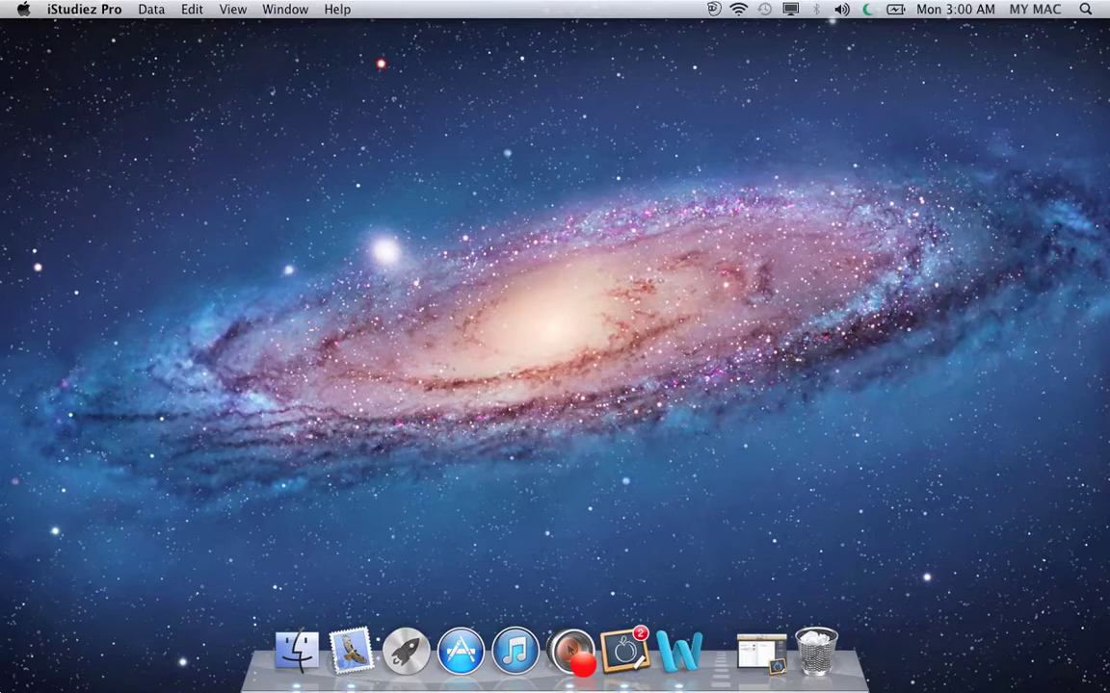
# Open iStudiez Pro and look through the contact details and classes of several saved instructors.
pyautogui.click(636, 655)
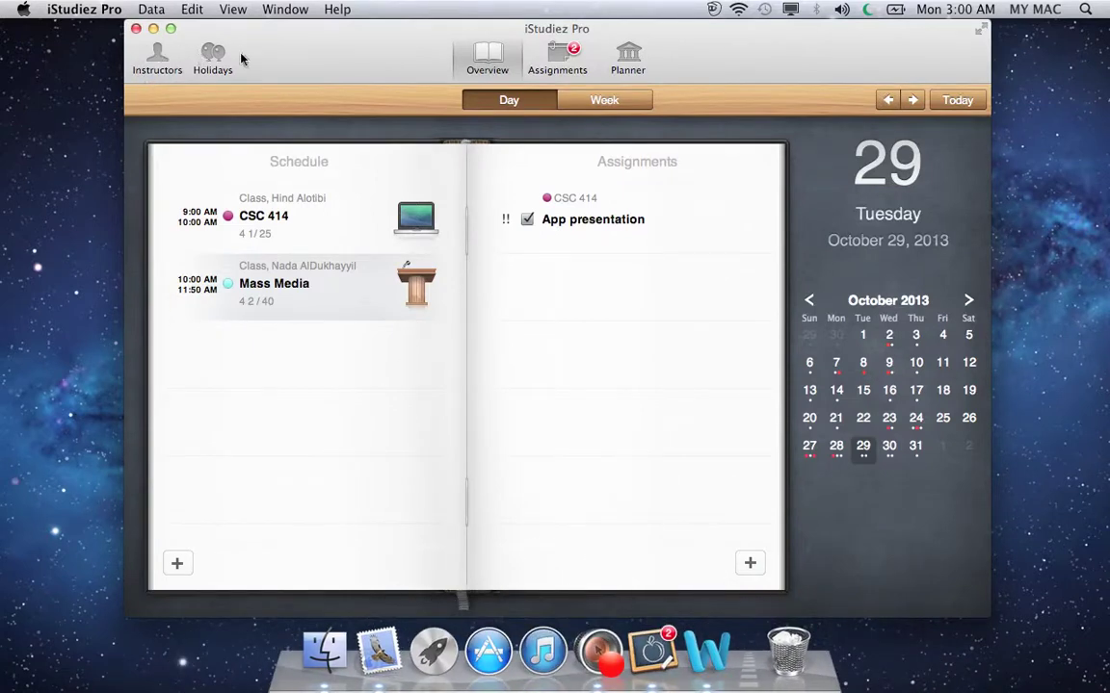
pyautogui.click(149, 54)
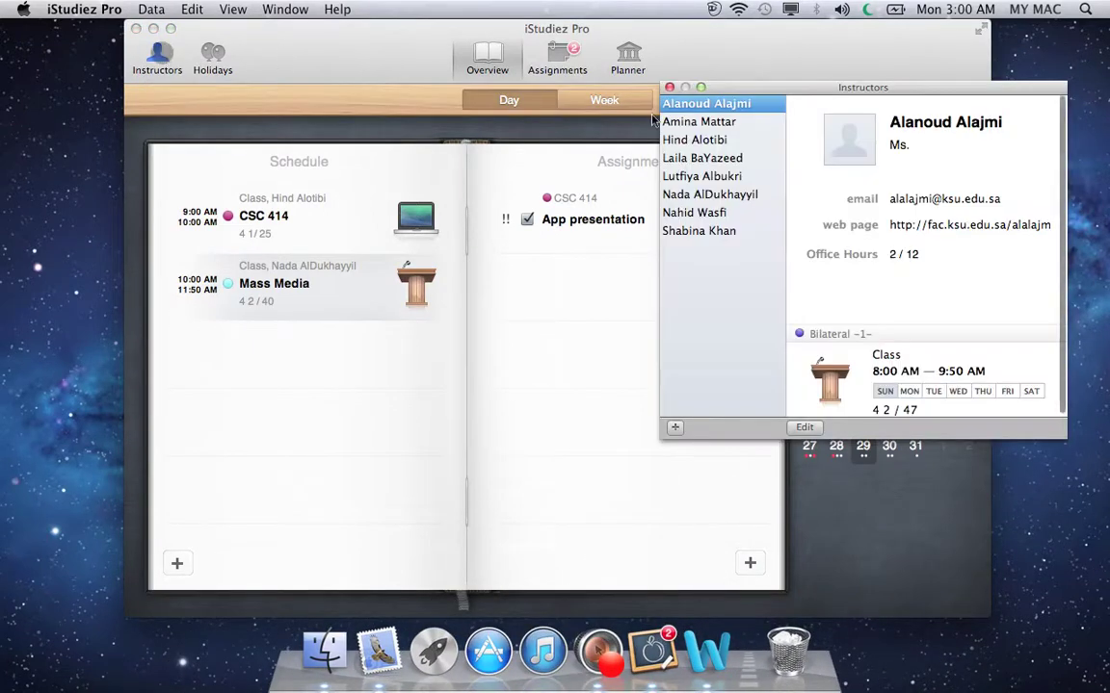
pyautogui.click(722, 122)
pyautogui.click(713, 140)
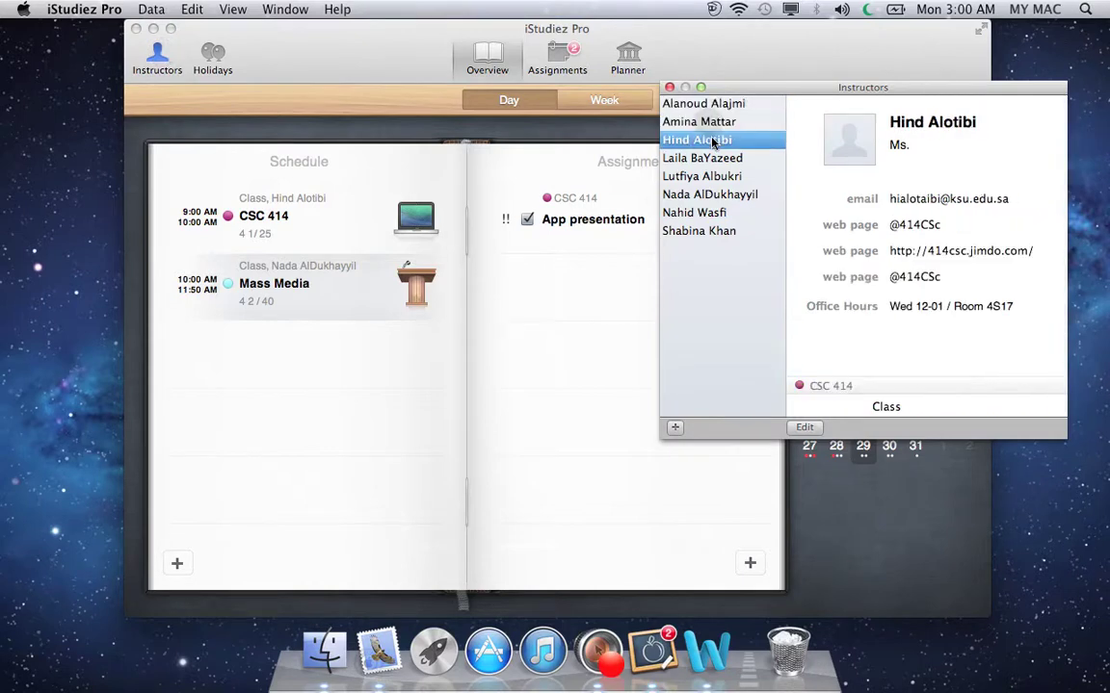
pyautogui.click(697, 213)
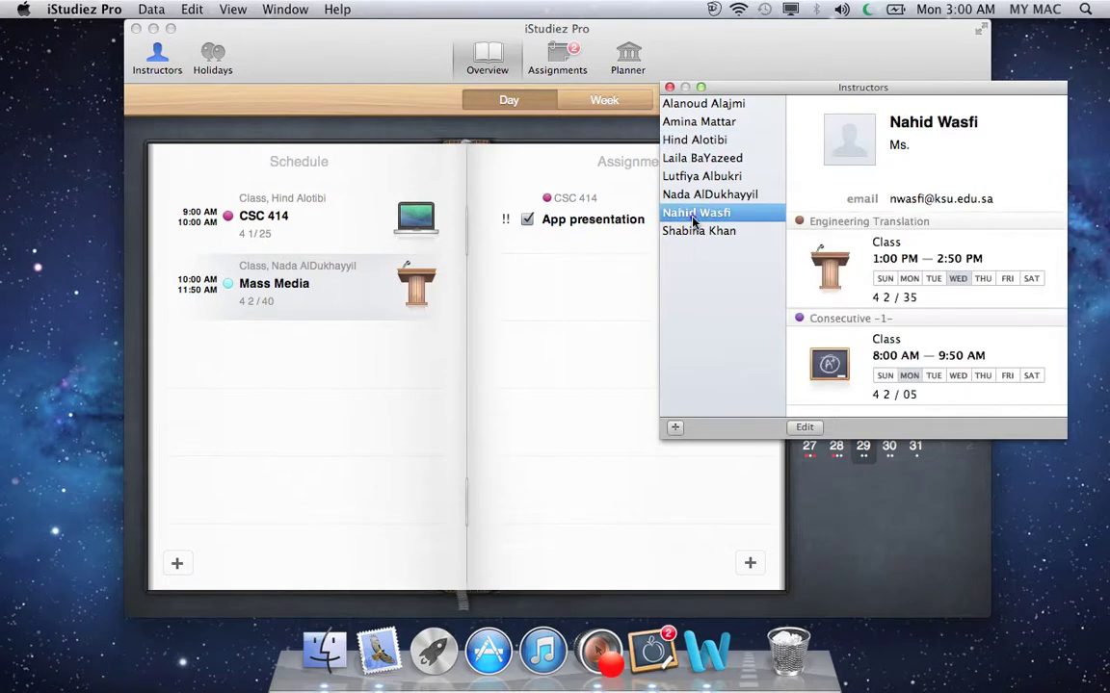
# Add a blank instructor entry, remove it again and close the instructors list.
pyautogui.click(676, 428)
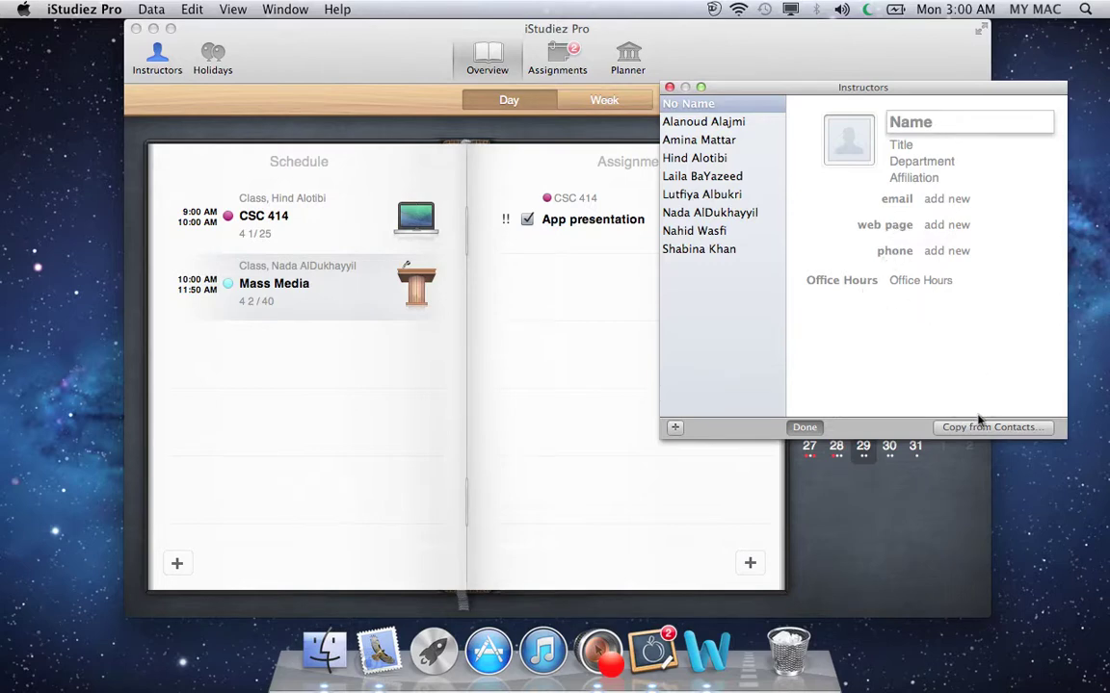
pyautogui.click(806, 428)
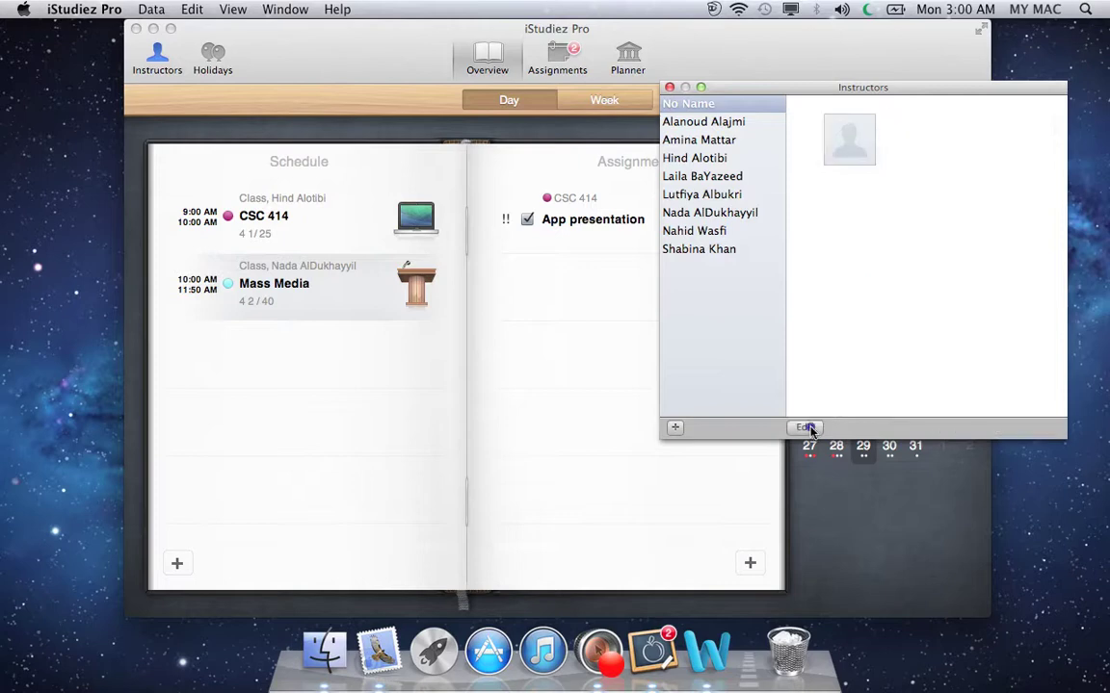
pyautogui.rightClick(707, 109)
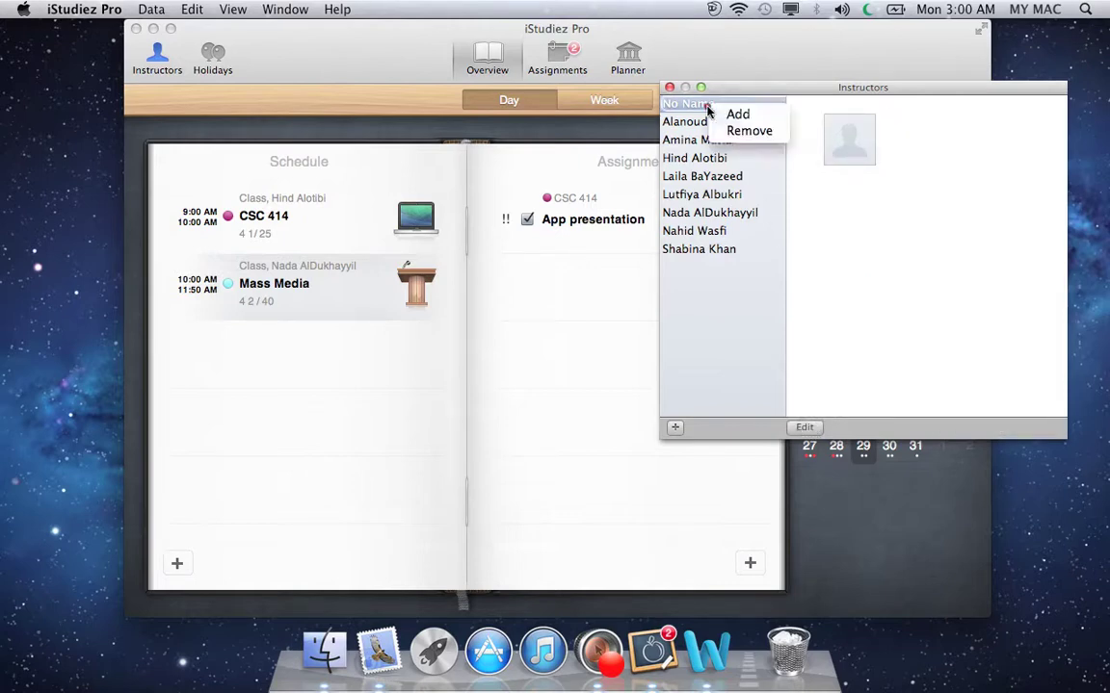
pyautogui.click(749, 135)
pyautogui.click(669, 87)
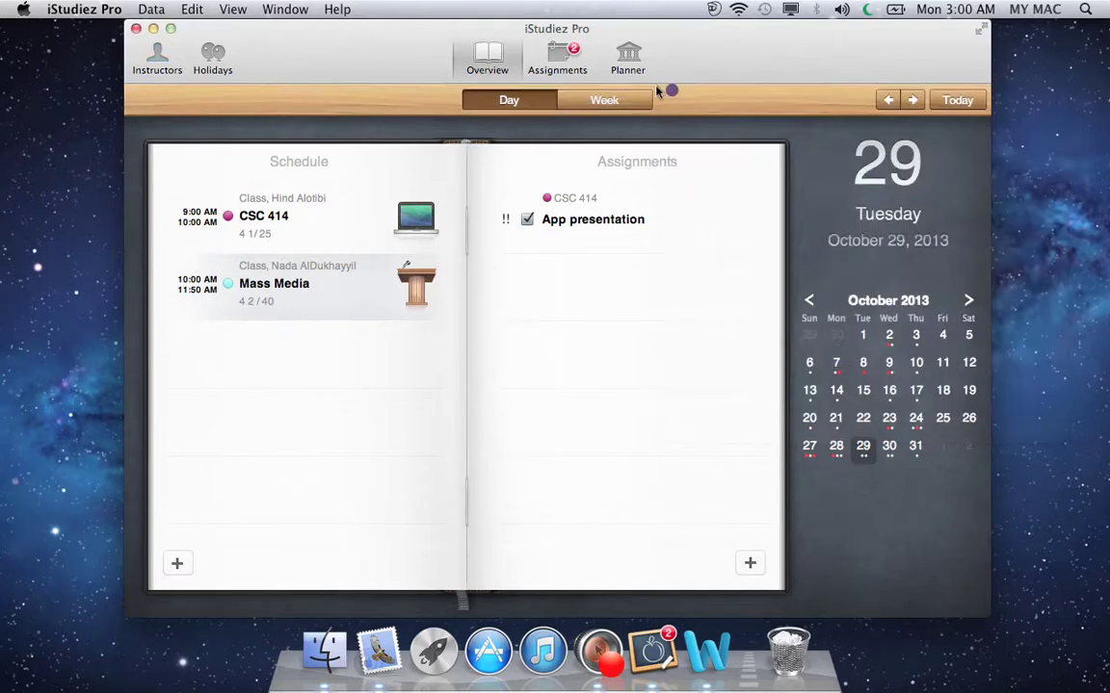
# Create a new holiday with a start date of October 15, 2013.
pyautogui.click(210, 59)
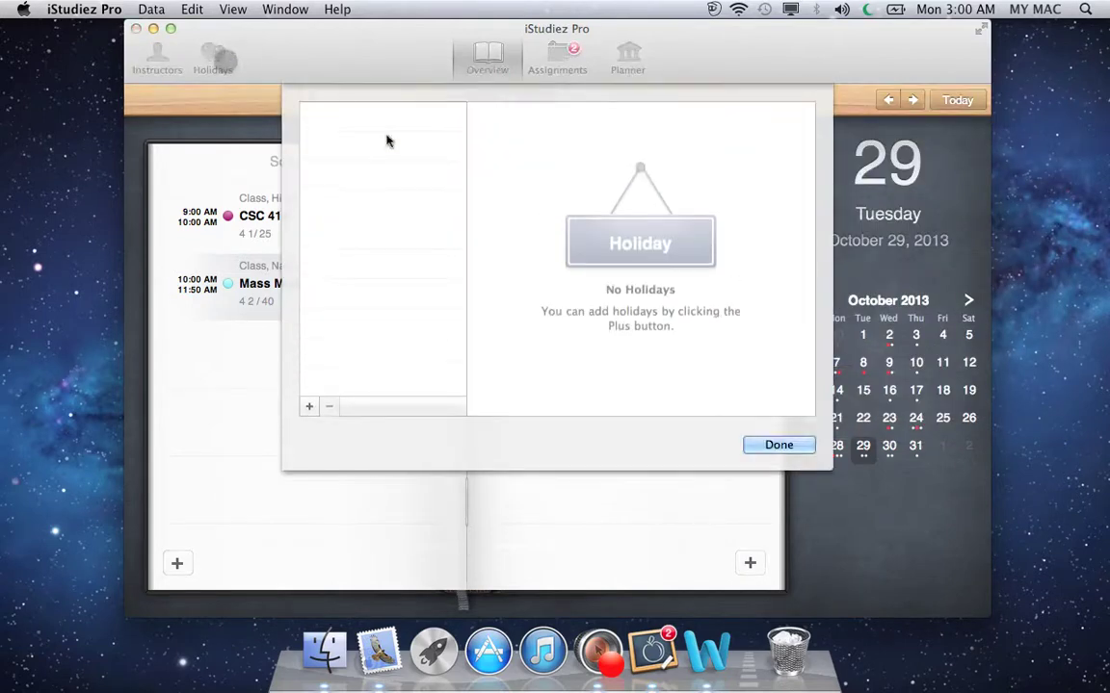
pyautogui.click(309, 406)
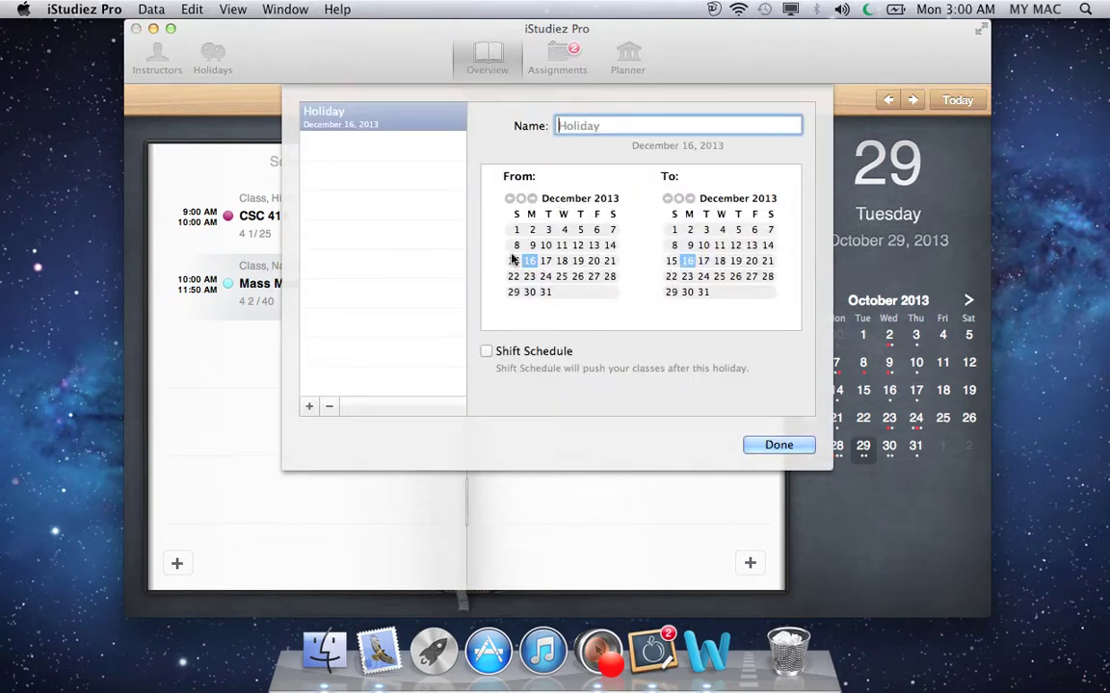
pyautogui.click(511, 199)
pyautogui.click(510, 198)
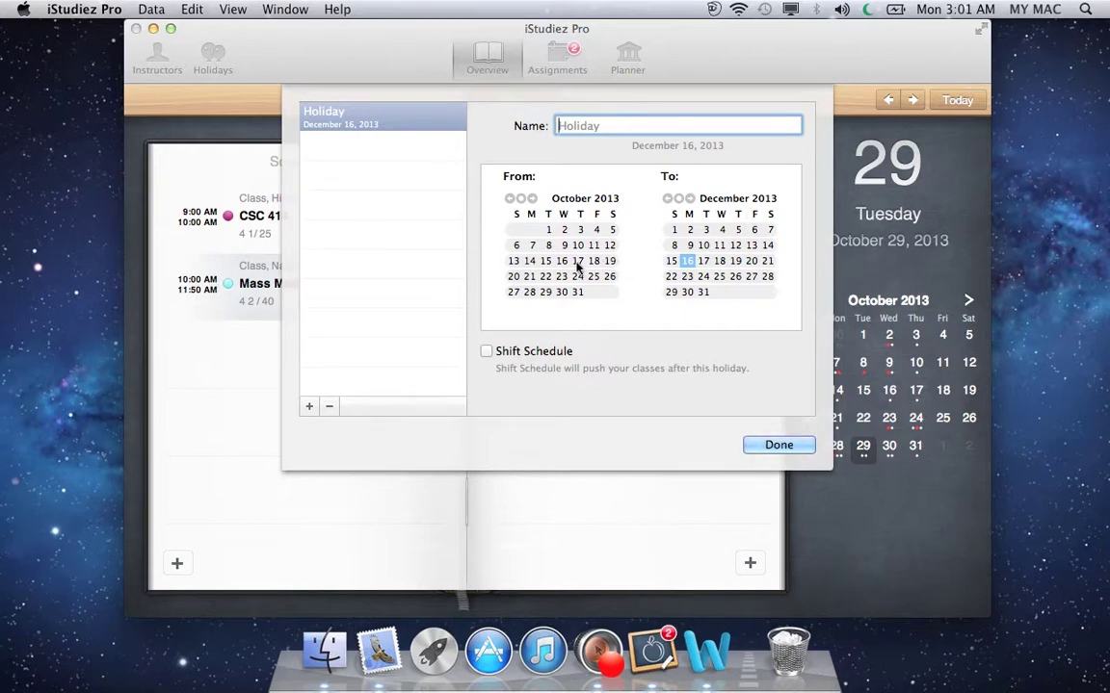
pyautogui.click(545, 261)
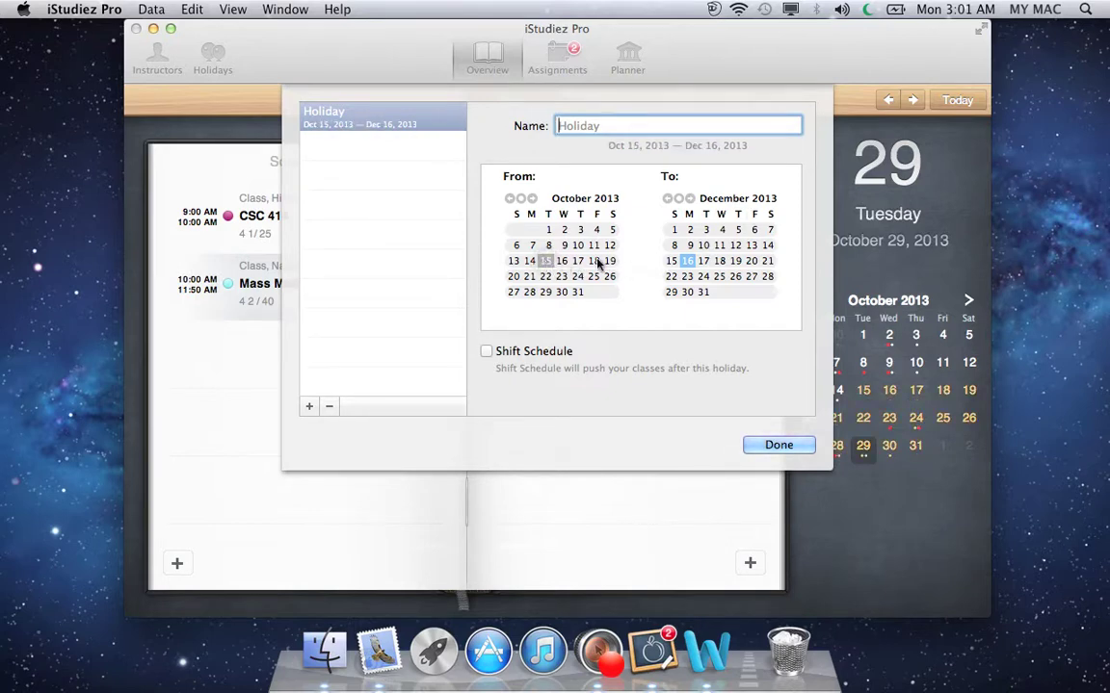
# Set the holiday's end date to October 21, 2013, and name it "عيد الاضحى".
pyautogui.click(666, 199)
pyautogui.click(667, 198)
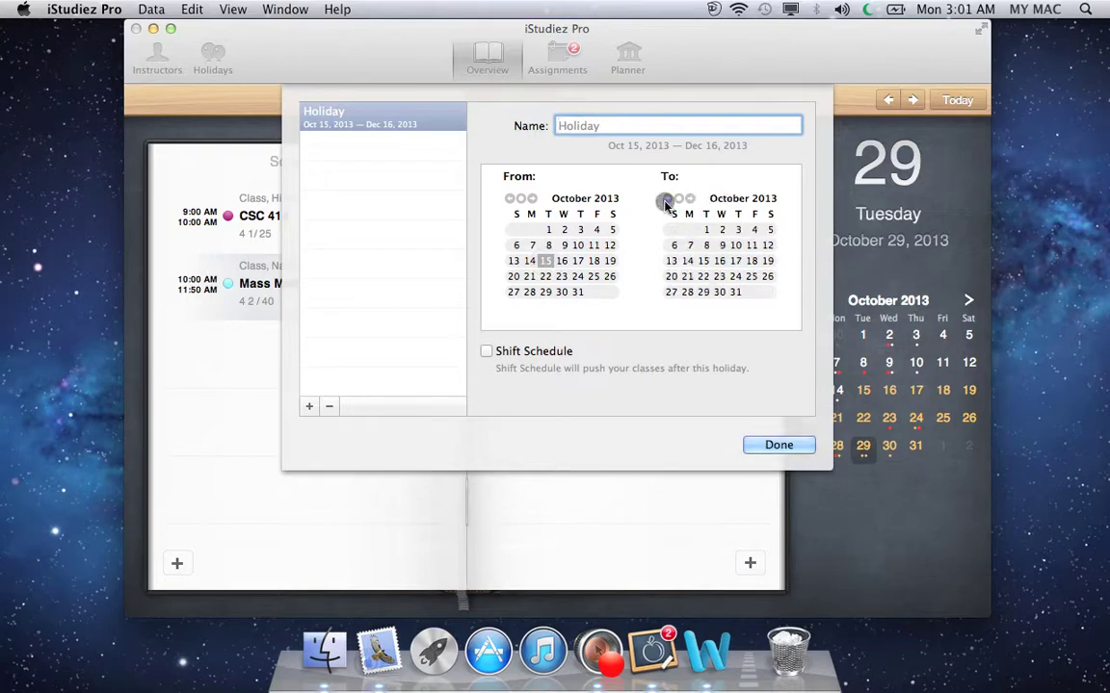
pyautogui.click(687, 276)
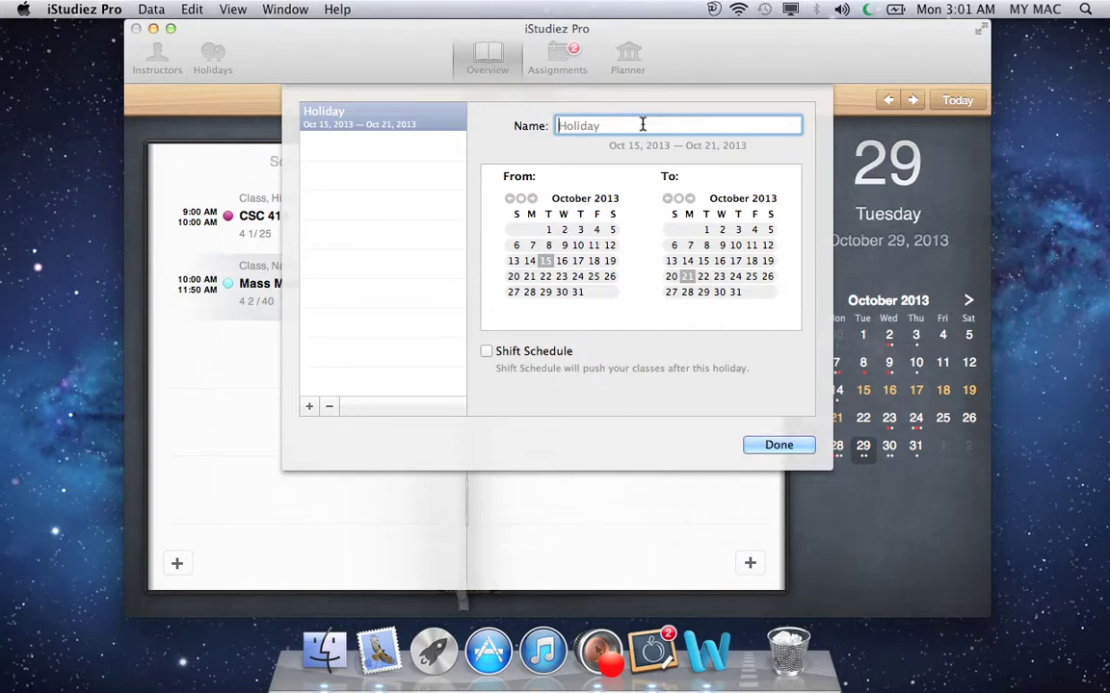
pyautogui.write('عيد الاضحى')
pyautogui.click(782, 445)
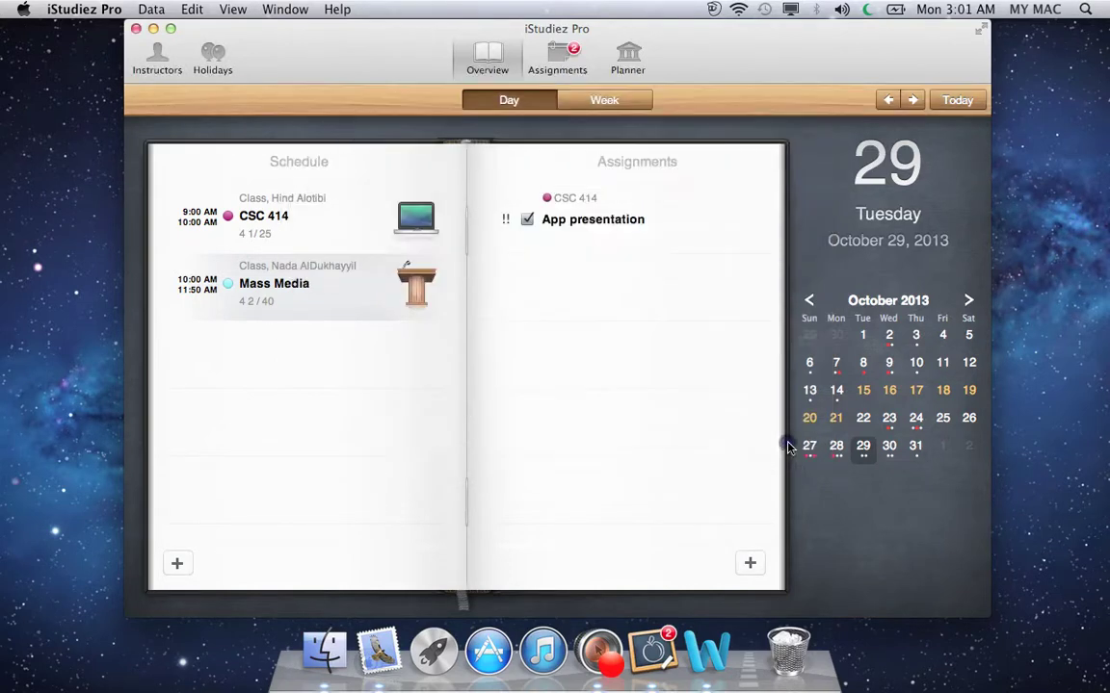
# Change the vacation phrase in the appearance preferences to "اجازة سعيدة! :)".
pyautogui.click(864, 391)
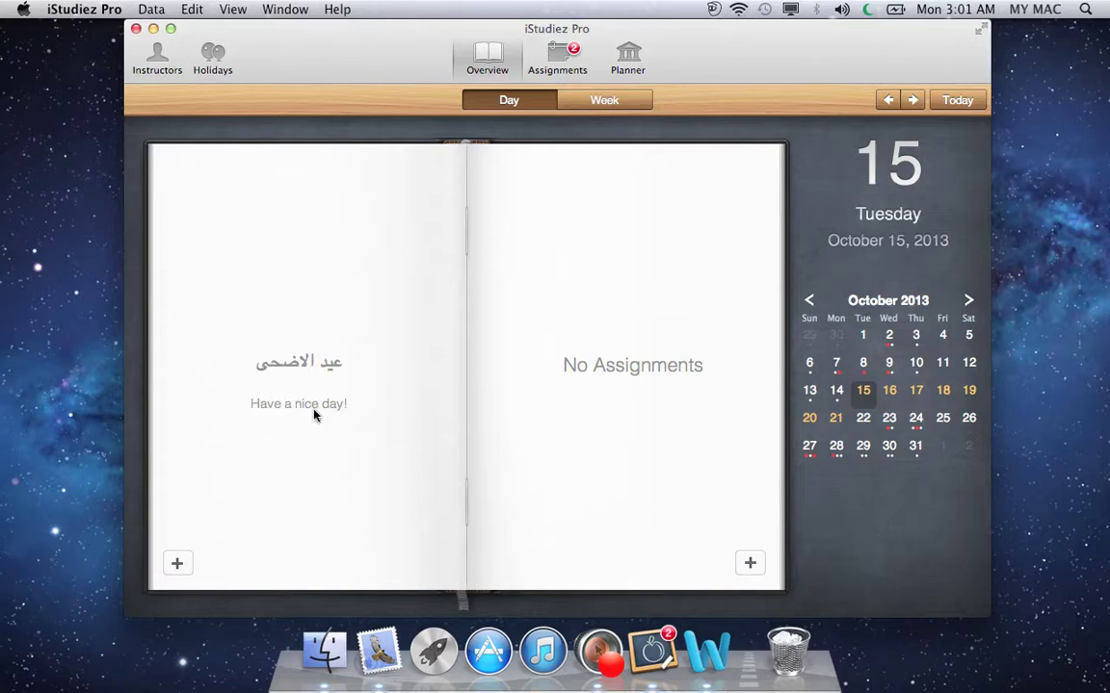
pyautogui.click(66, 10)
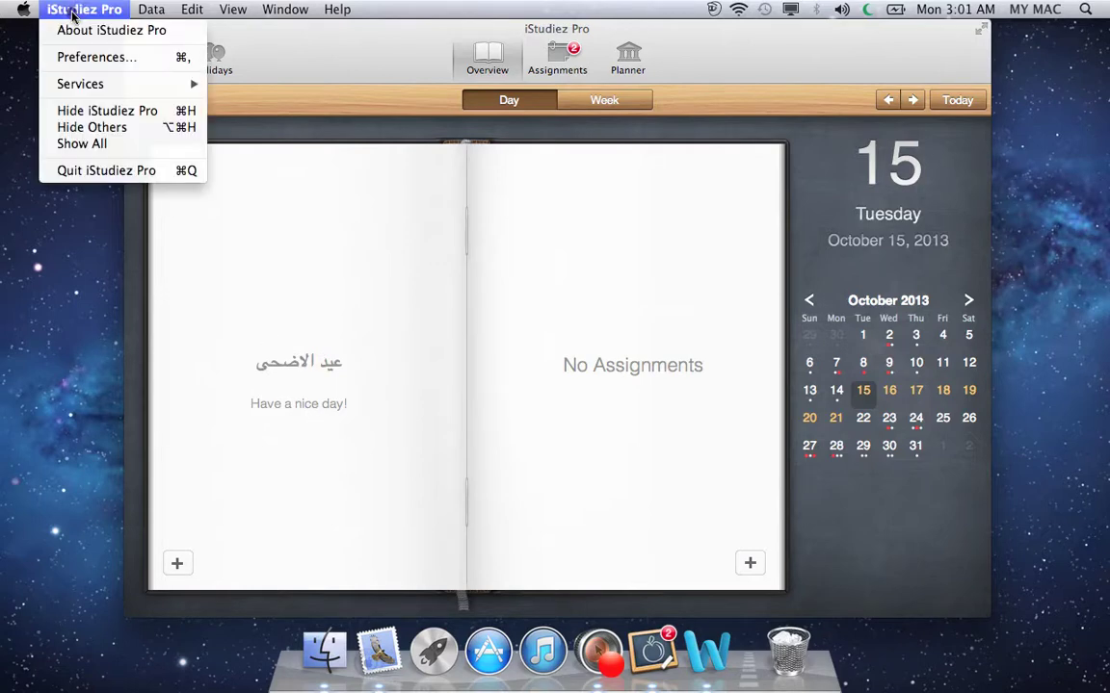
pyautogui.click(76, 58)
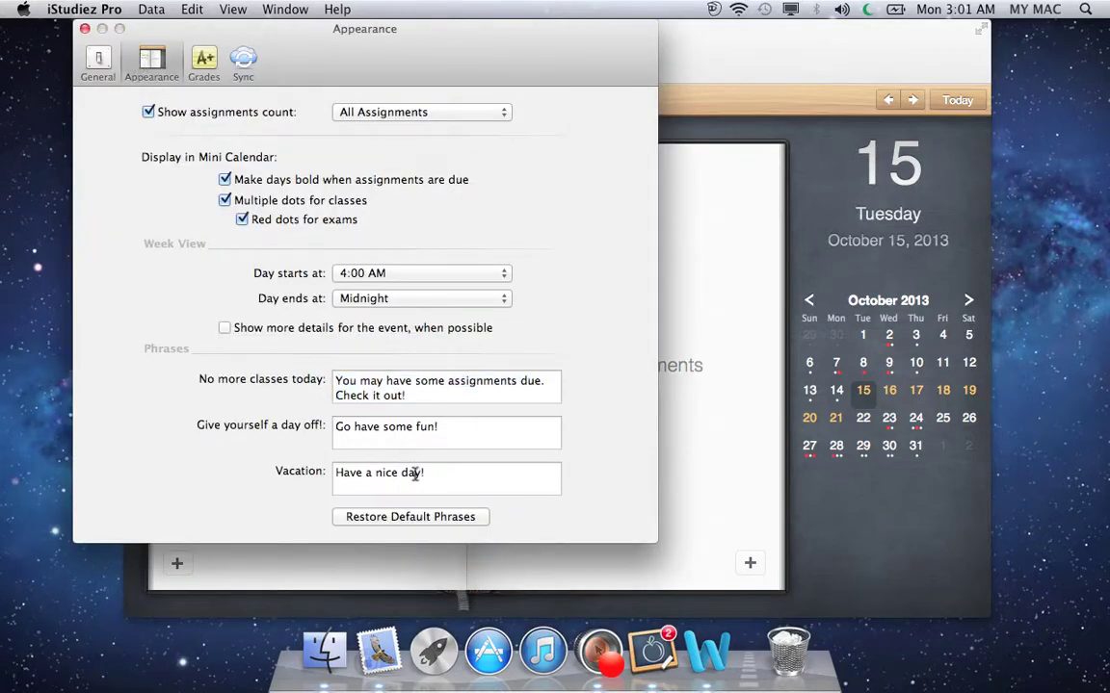
pyautogui.tripleClick(411, 472)
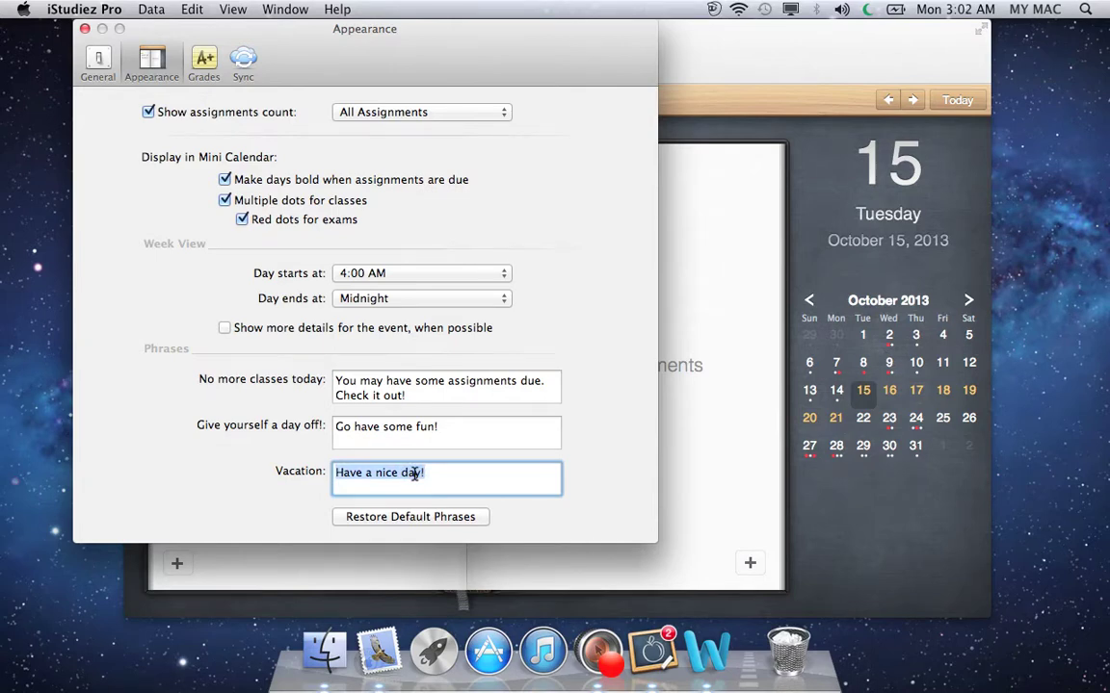
pyautogui.write('اجاز')
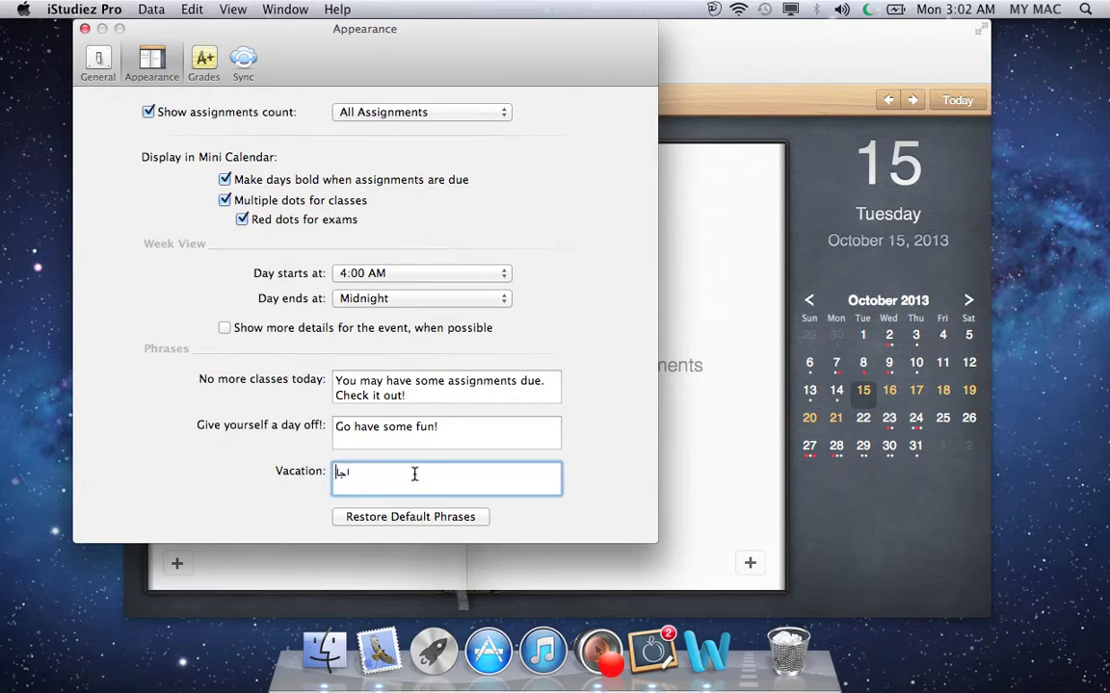
pyautogui.write('ة سعيدة! :)')
pyautogui.click(97, 62)
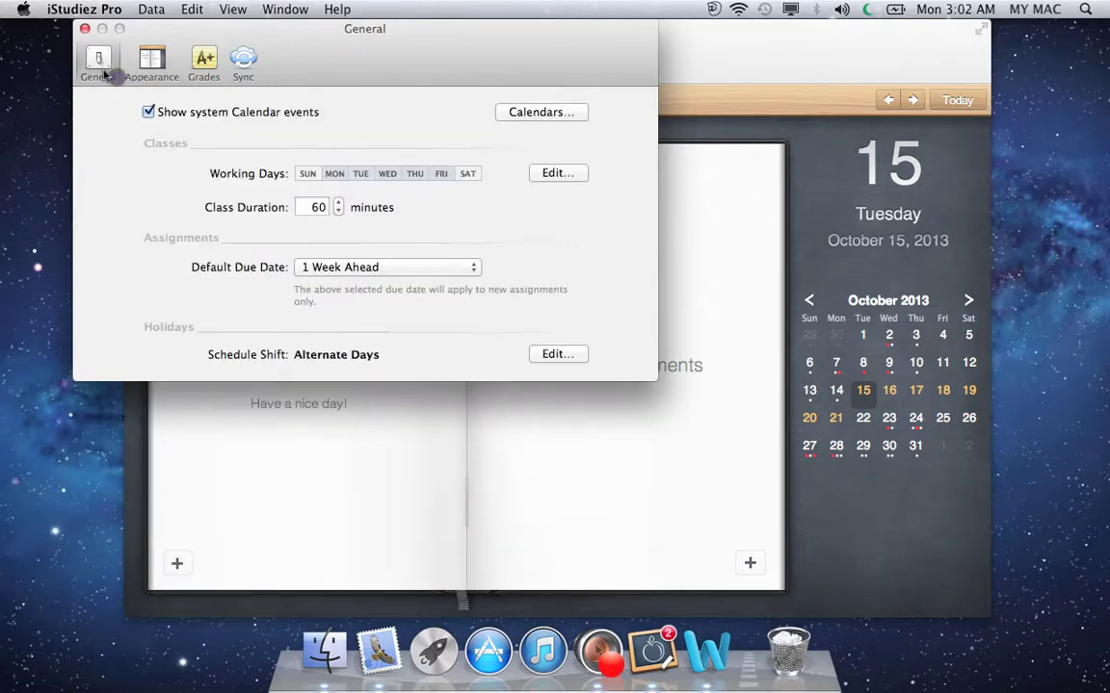
pyautogui.click(85, 29)
# Check the holiday on October 16, 2013, in both the day and week overviews.
pyautogui.click(884, 391)
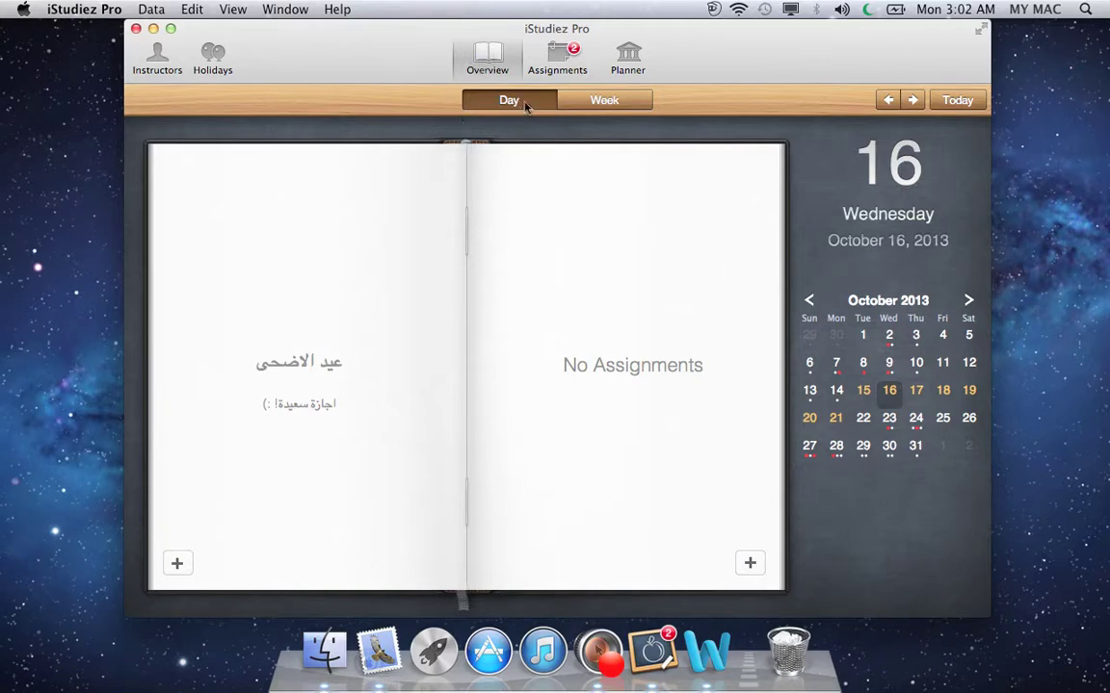
pyautogui.click(602, 101)
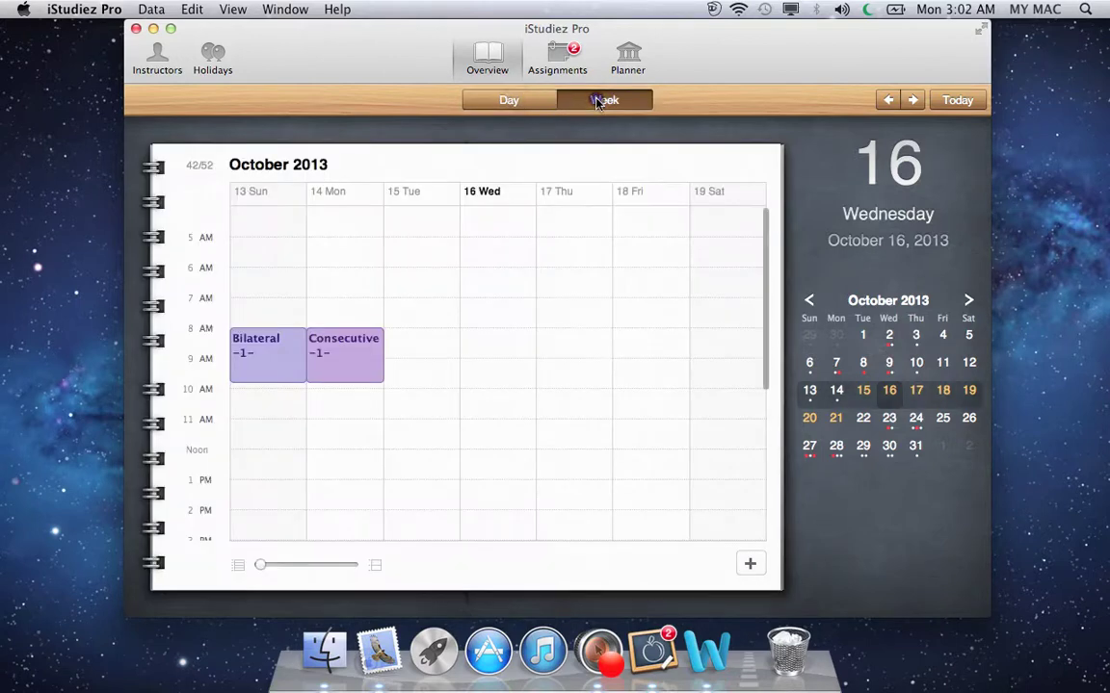
pyautogui.click(525, 102)
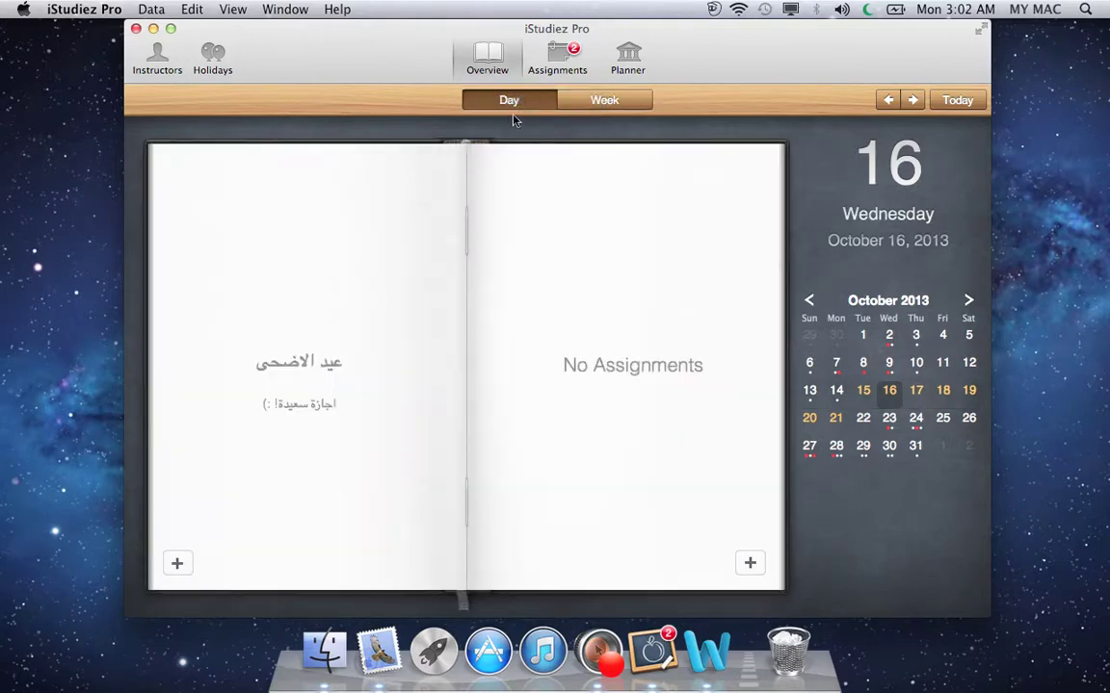
# Look through the completed assignments and return to the list of current ones.
pyautogui.click(552, 55)
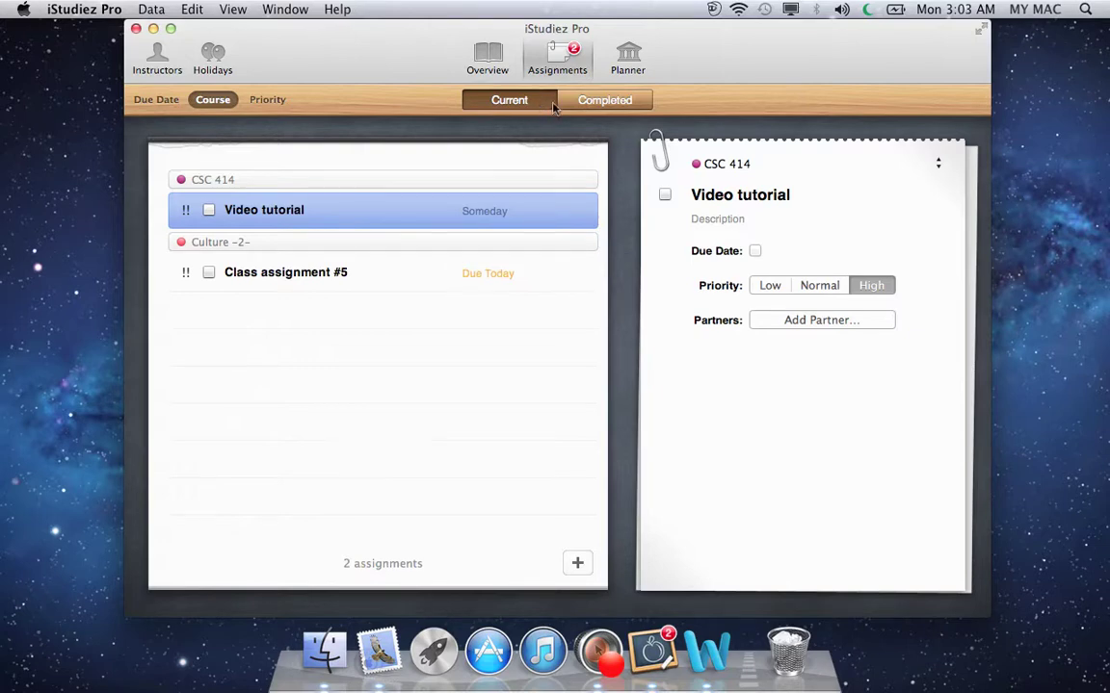
pyautogui.click(608, 102)
pyautogui.scroll(-10, 413, 328)
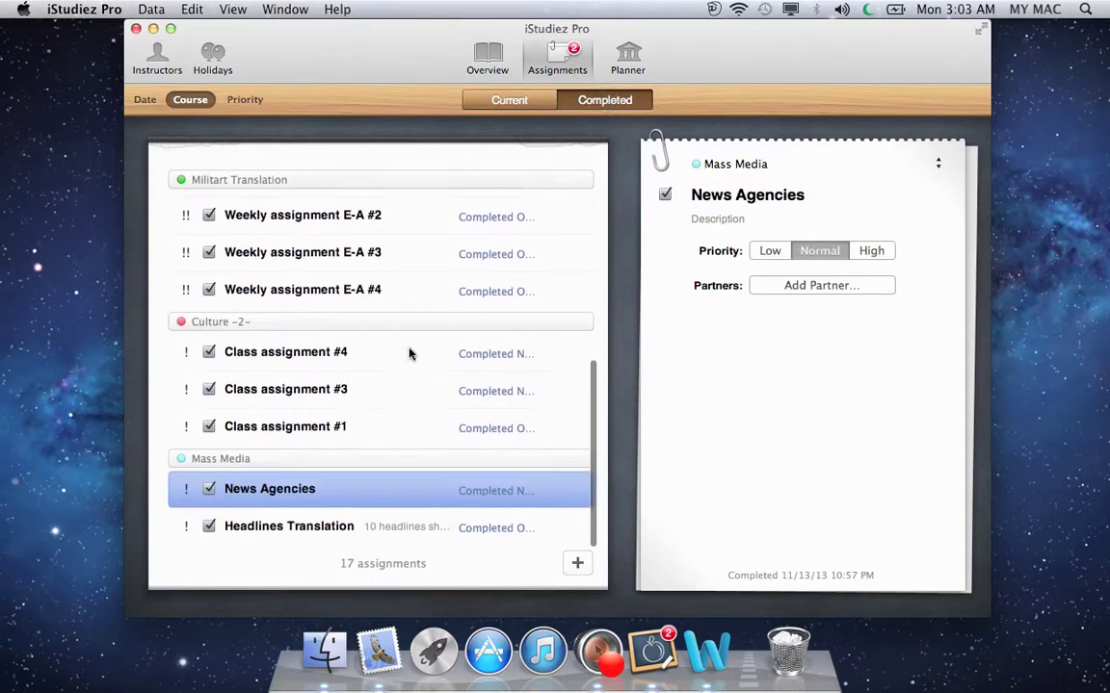
pyautogui.scroll(10, 409, 354)
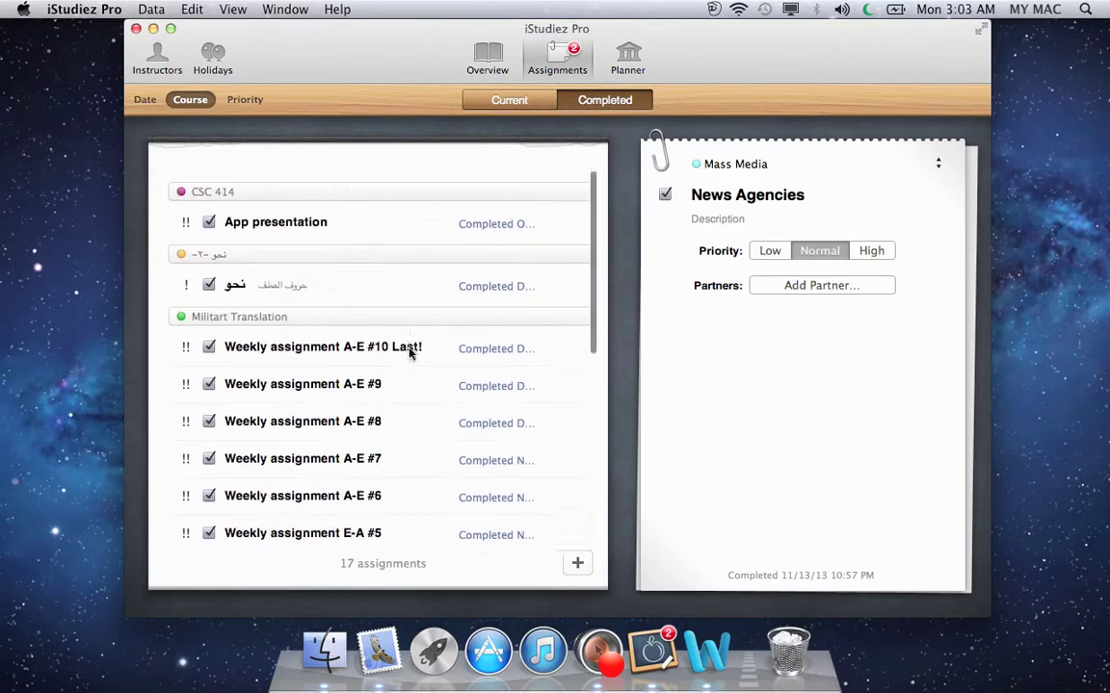
pyautogui.click(518, 101)
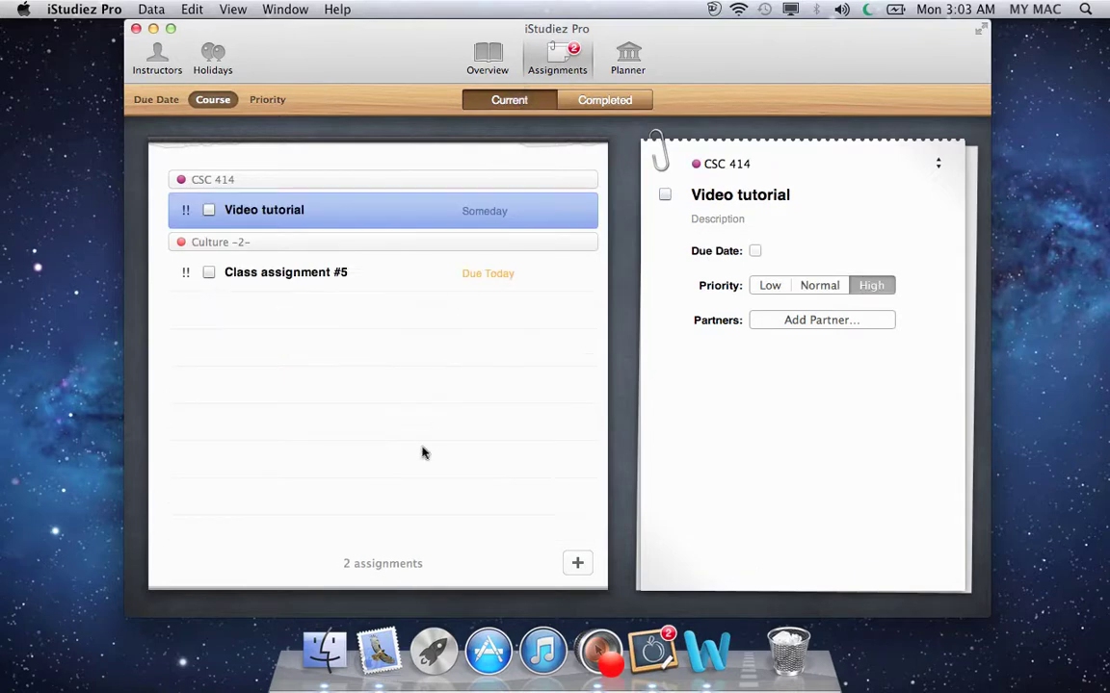
# Add a new assignment titled "3al's 2nd project" for the course CSC 414.
pyautogui.click(577, 564)
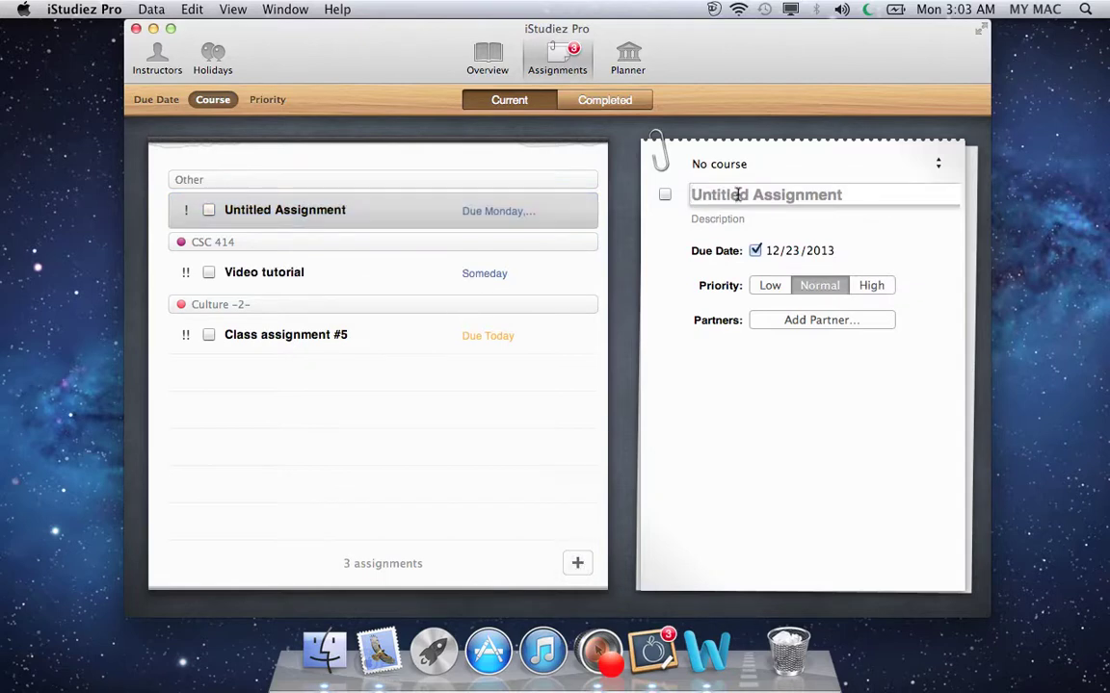
pyautogui.click(934, 164)
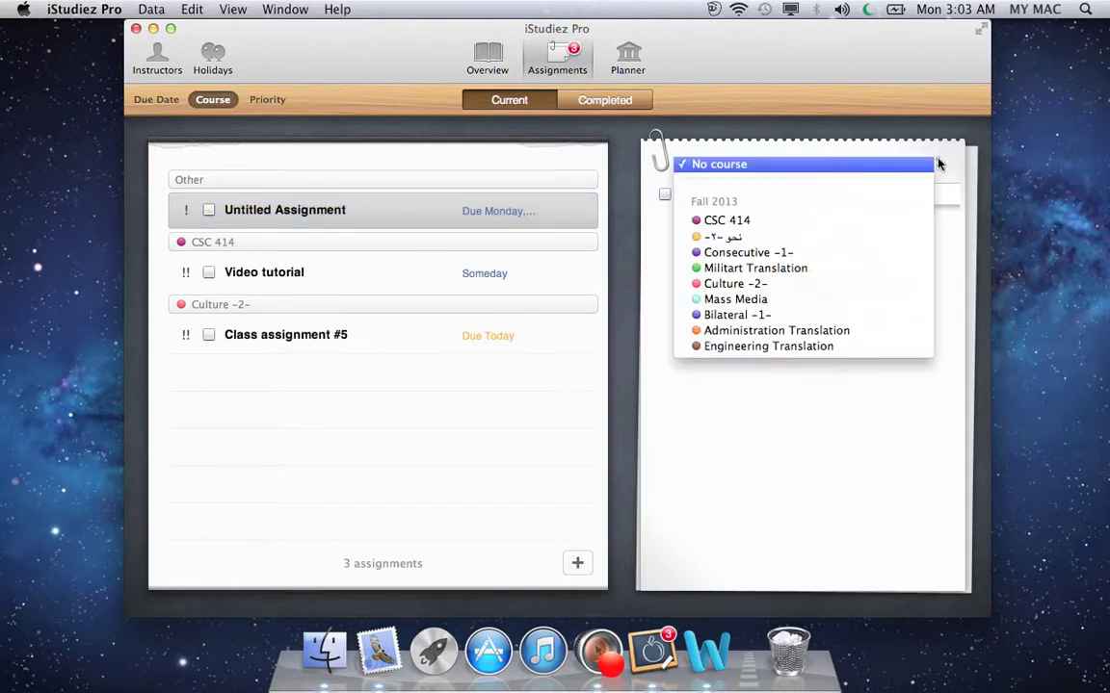
pyautogui.click(870, 222)
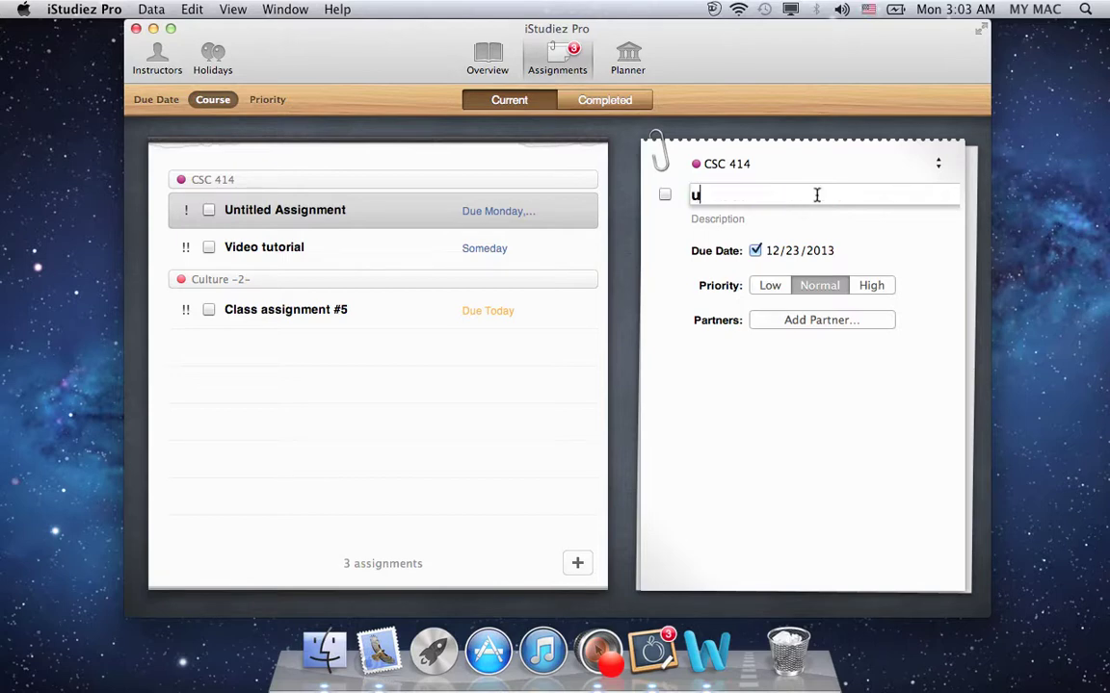
pyautogui.write("3al's 2nd ")
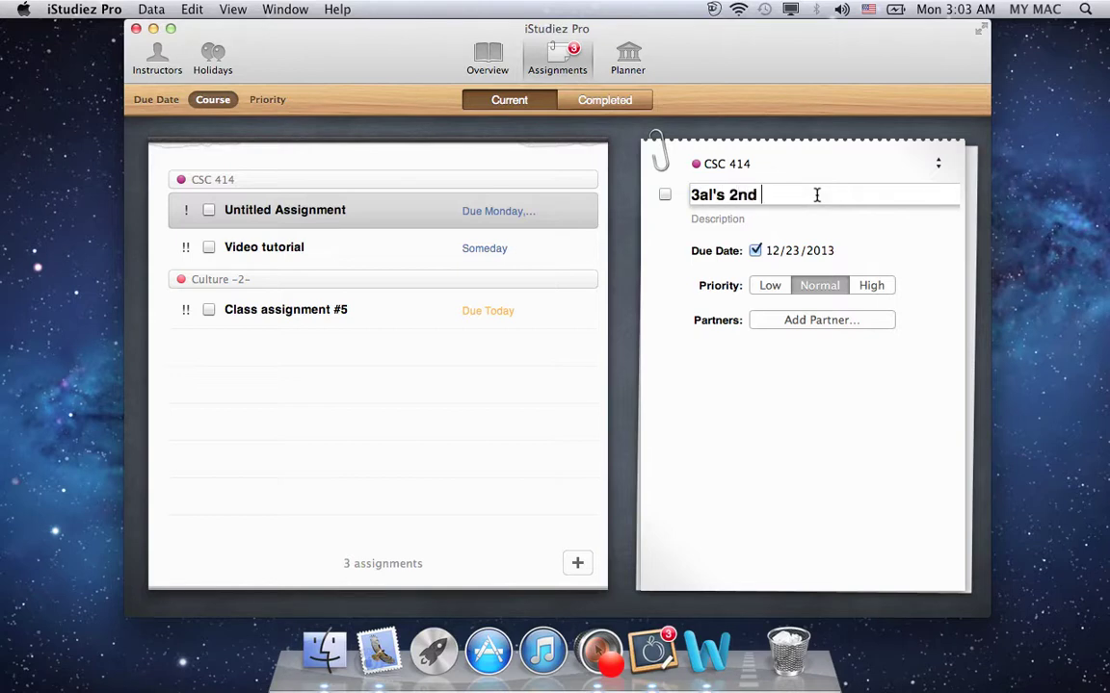
pyautogui.write('project')
# Set the new assignment's due date to 12/30/2013, leaving its description empty.
pyautogui.click(712, 220)
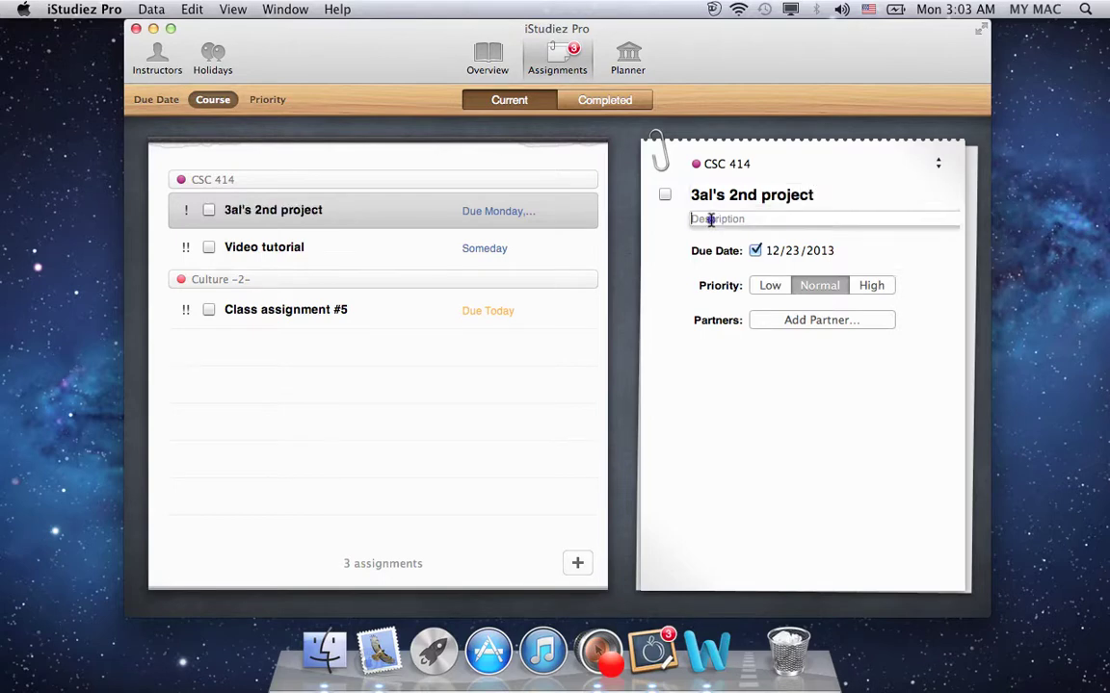
pyautogui.click(792, 252)
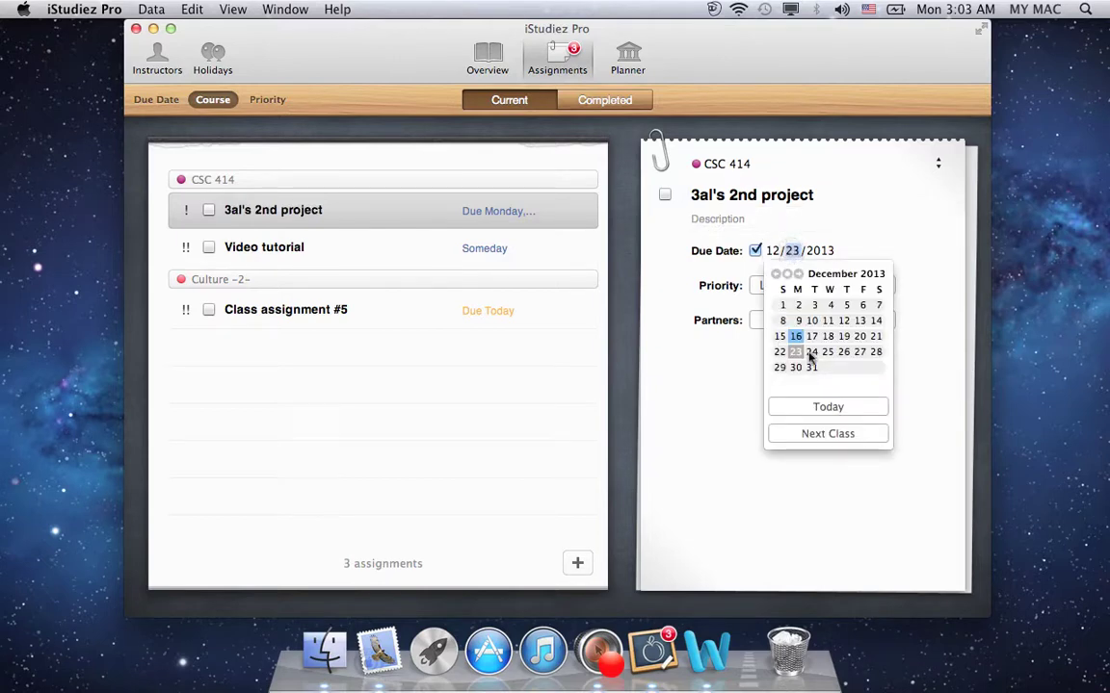
pyautogui.click(712, 407)
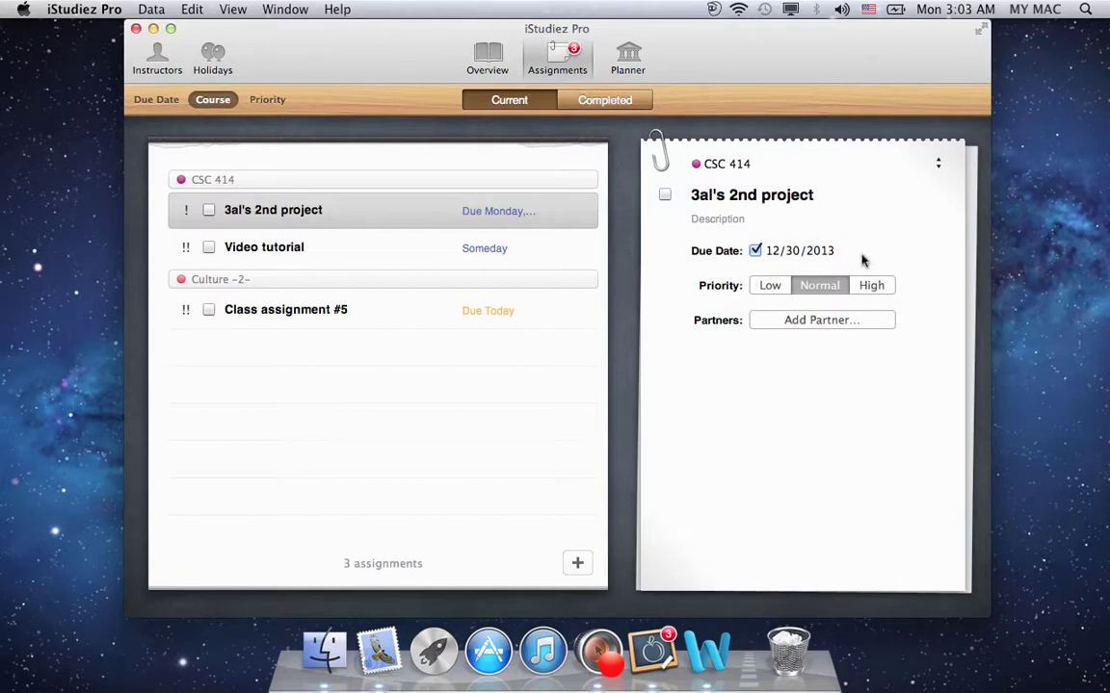
# Set the priority of "3al's 2nd project" to High and mark "Video tutorial" as completed, checking it among the completed assignments.
pyautogui.click(872, 285)
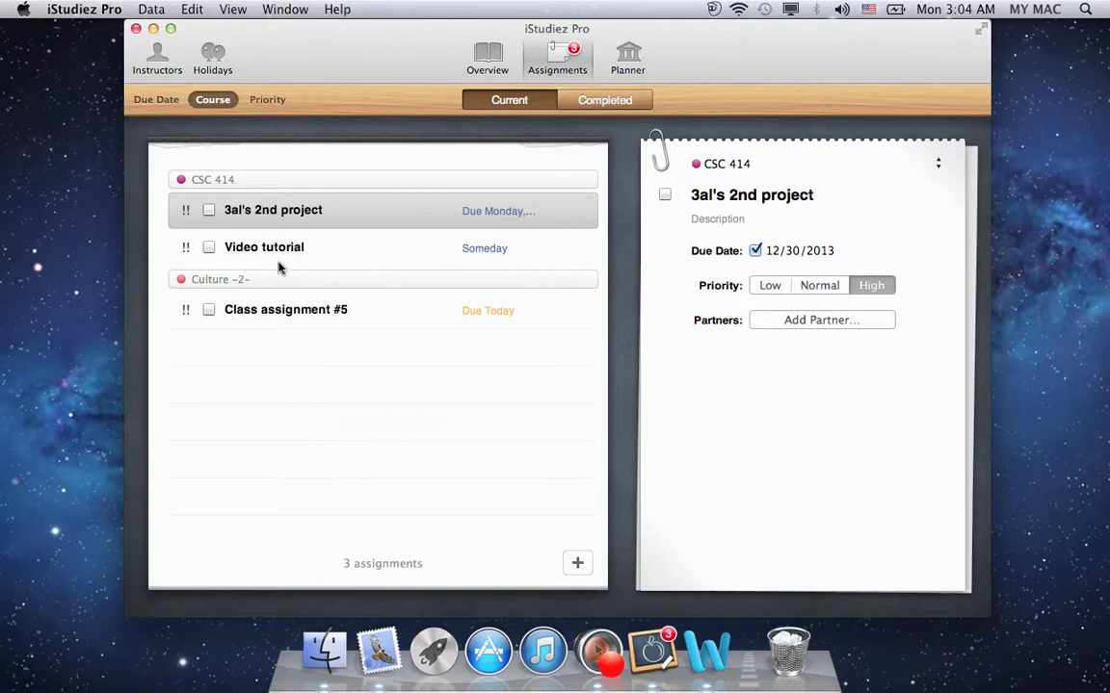
pyautogui.click(209, 247)
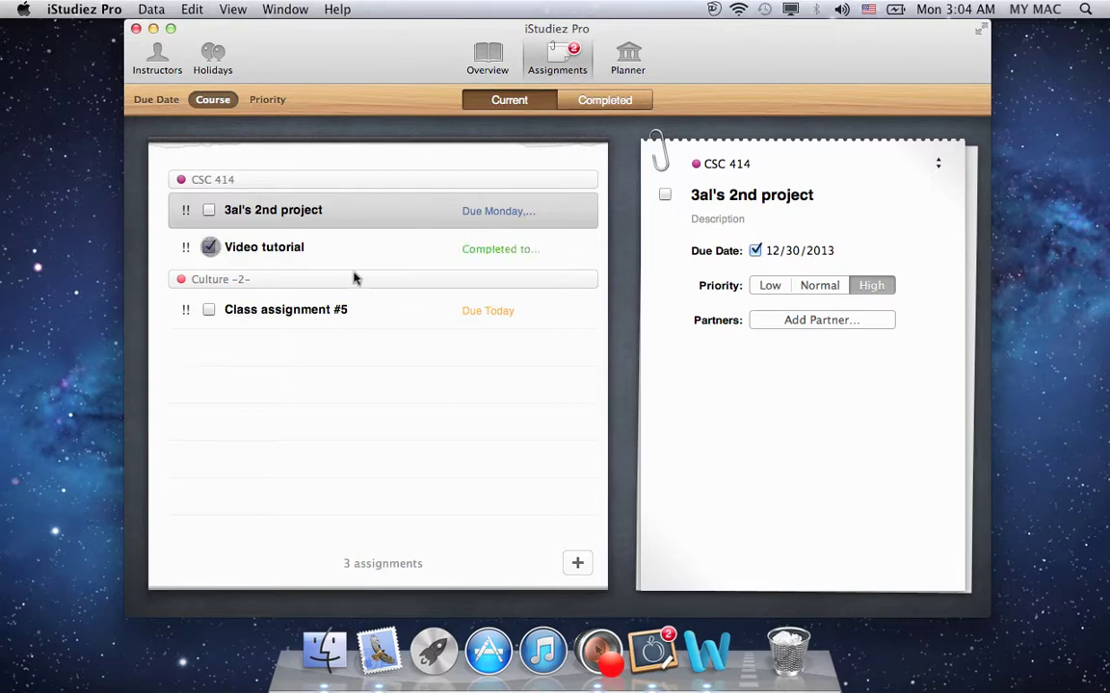
pyautogui.click(619, 103)
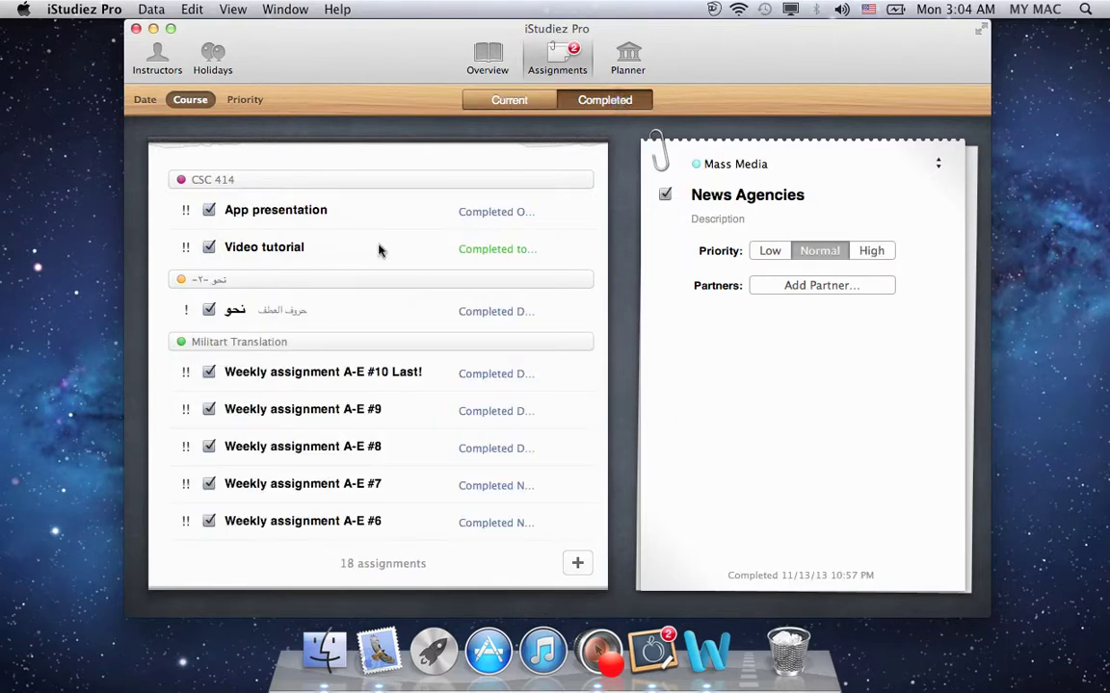
pyautogui.click(527, 102)
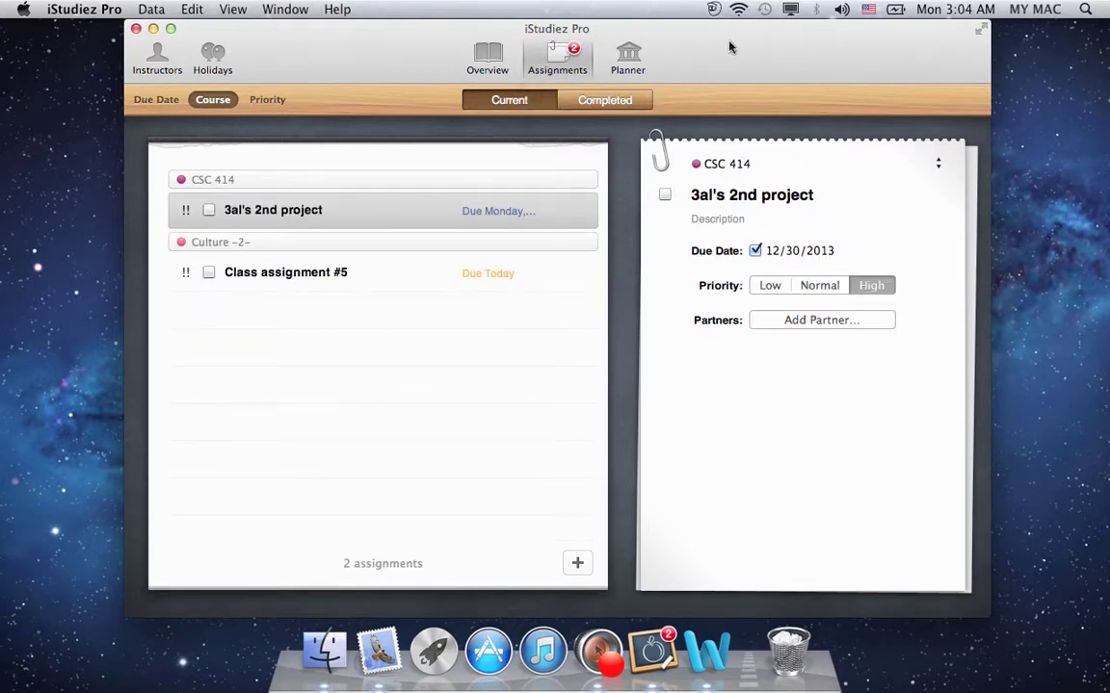
# Add a new semester named "الفصل الدراسي الثاني" to the planner.
pyautogui.click(627, 60)
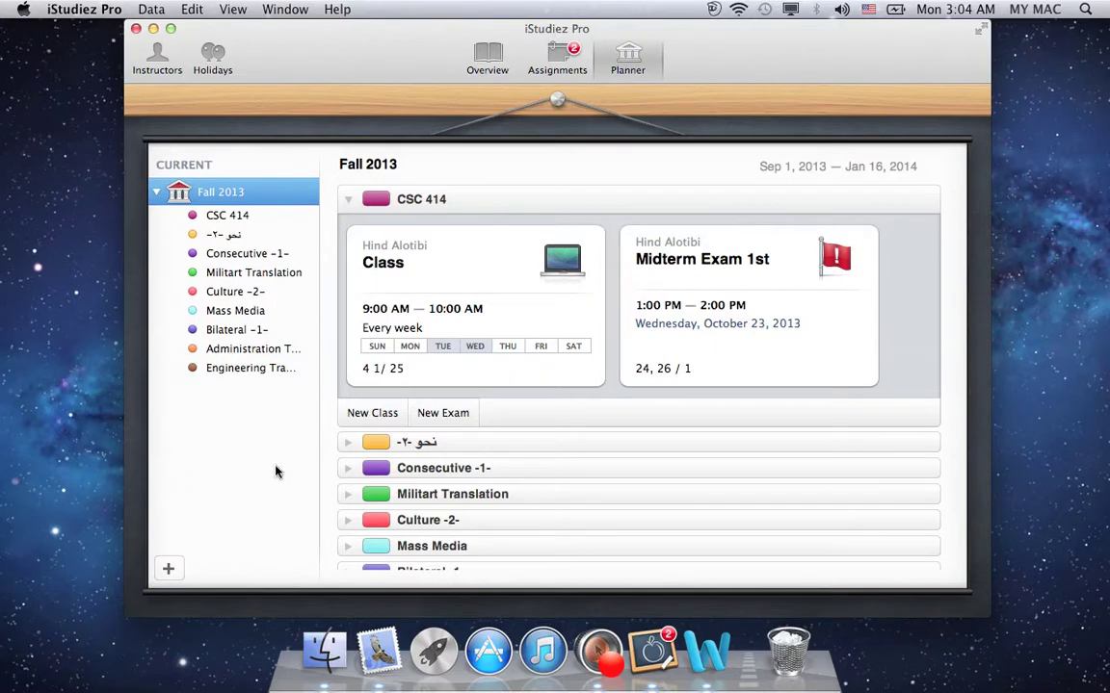
pyautogui.click(167, 569)
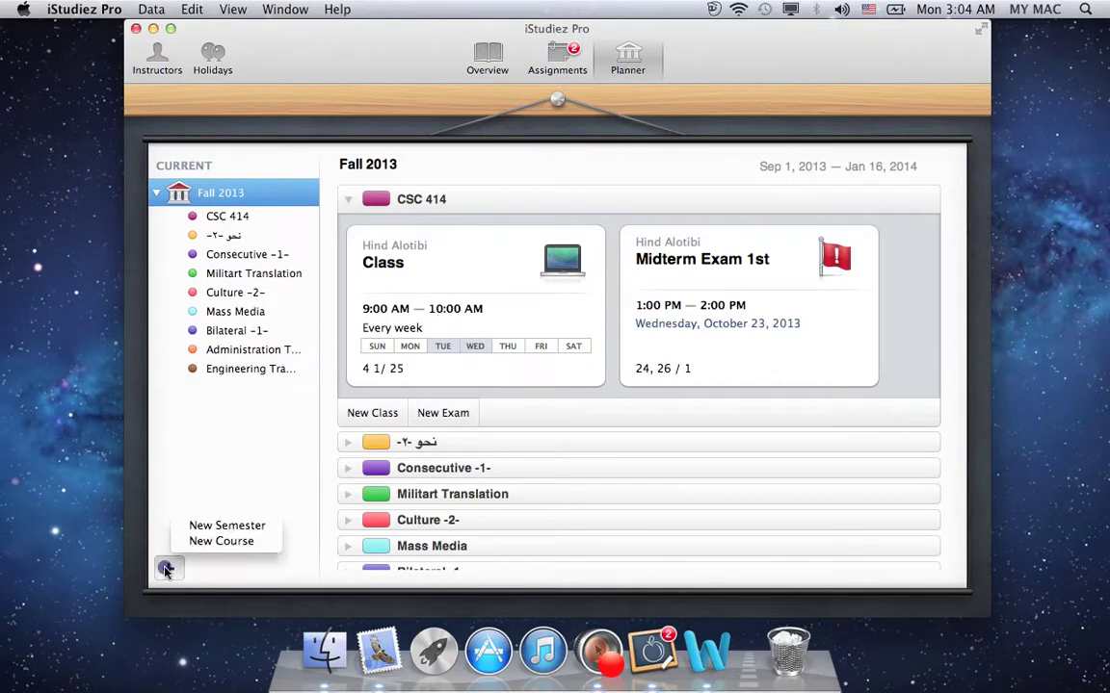
pyautogui.click(226, 526)
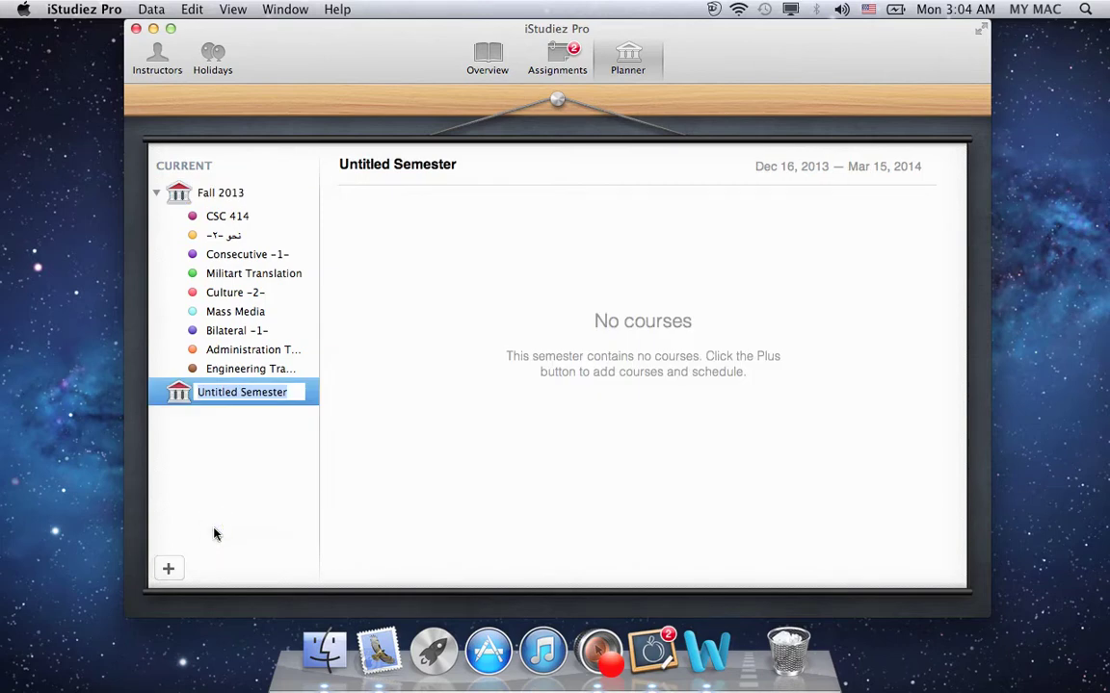
pyautogui.write('الفصل ال')
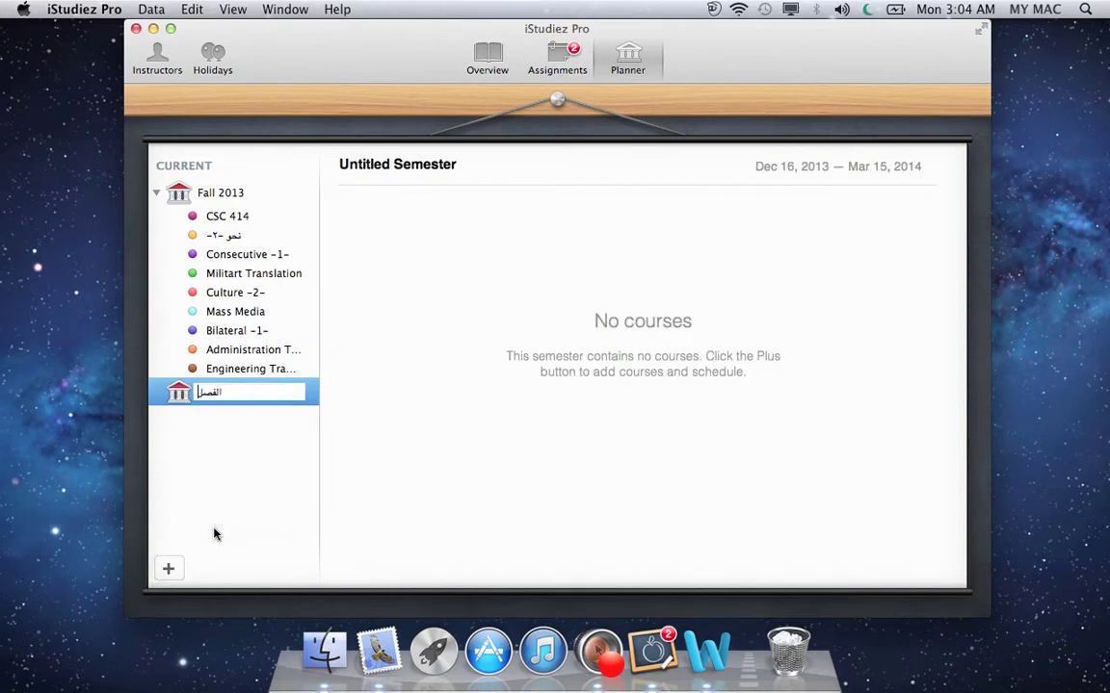
pyautogui.write('دراسي الثاني')
pyautogui.click(194, 521)
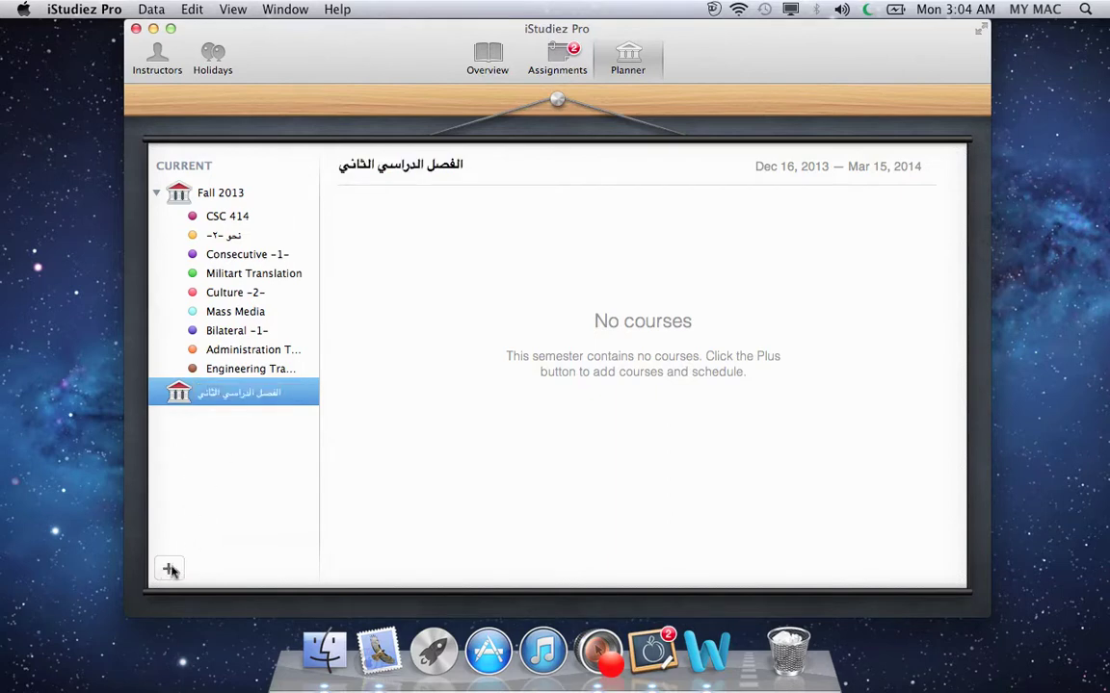
# Add a course named "نحو -٣-" to the new semester.
pyautogui.click(169, 570)
pyautogui.click(215, 545)
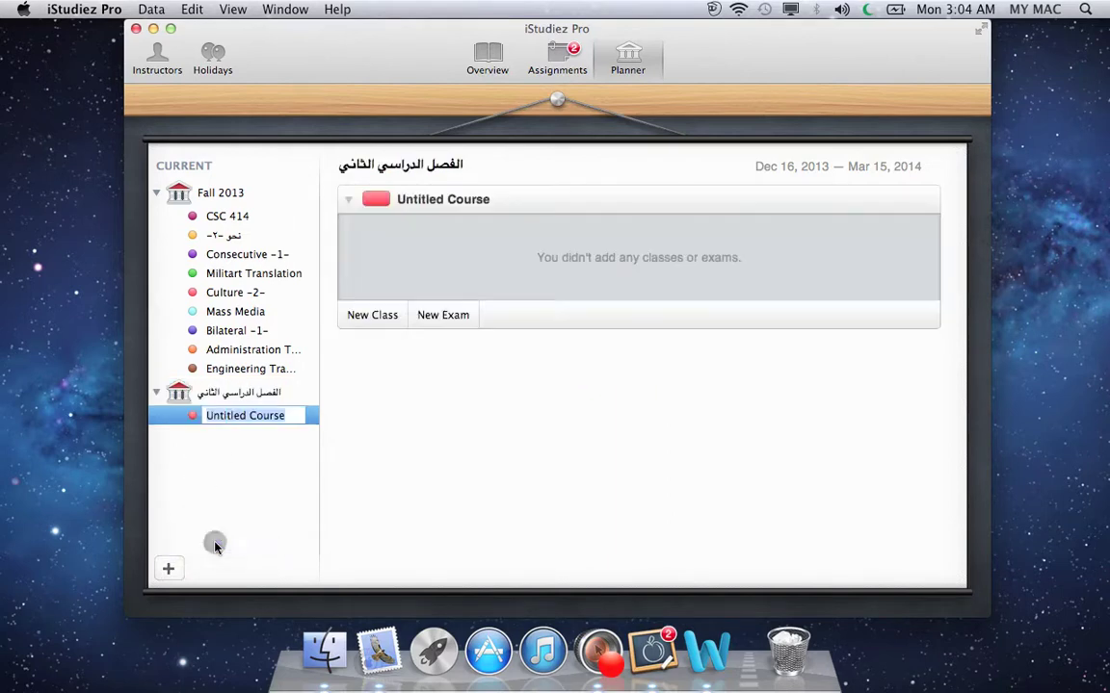
pyautogui.write('نح')
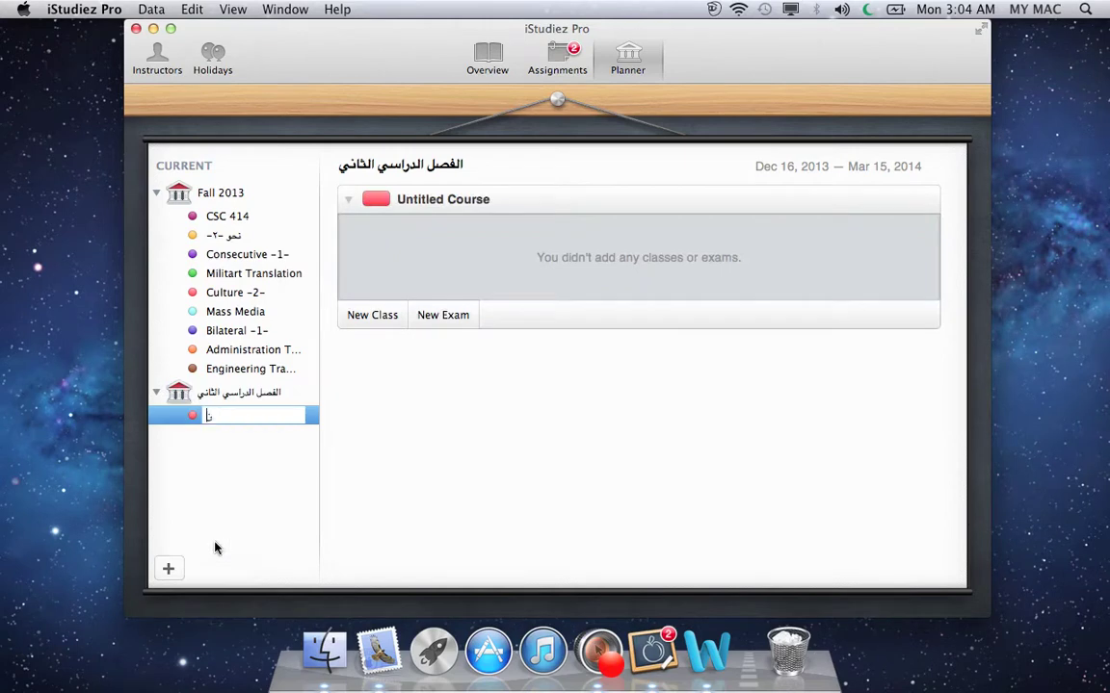
pyautogui.write('و -٣-')
# Start a new class for the course, naming it "نحو -٣-" with building ٤ and room ٢٥.
pyautogui.click(366, 318)
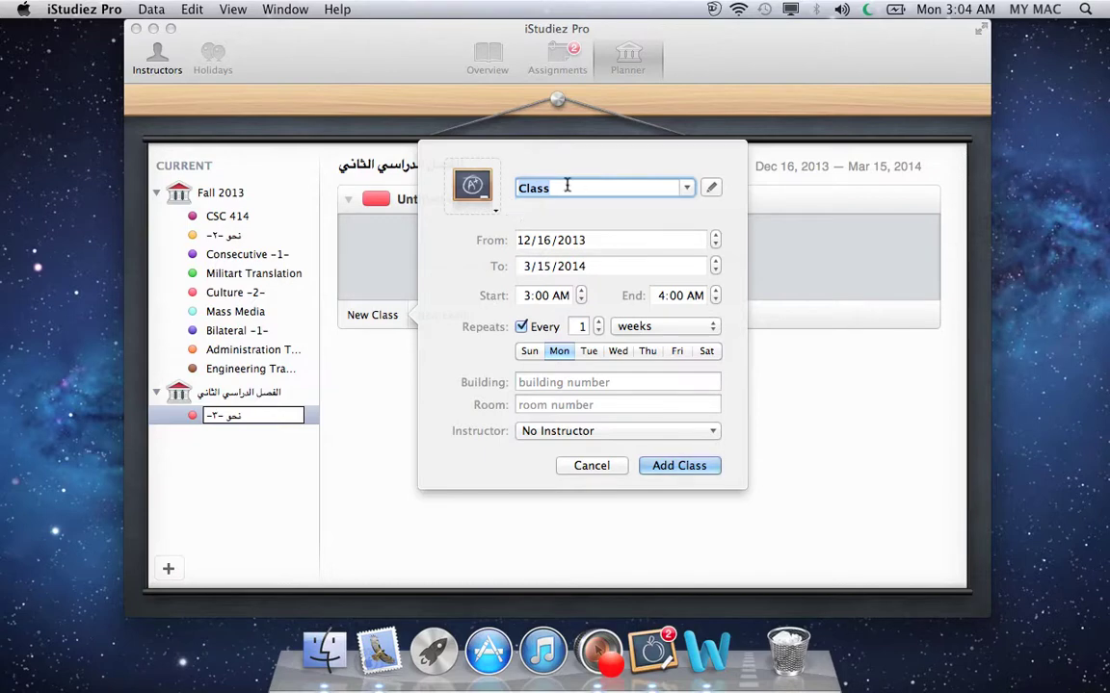
pyautogui.write('نحو -٣-')
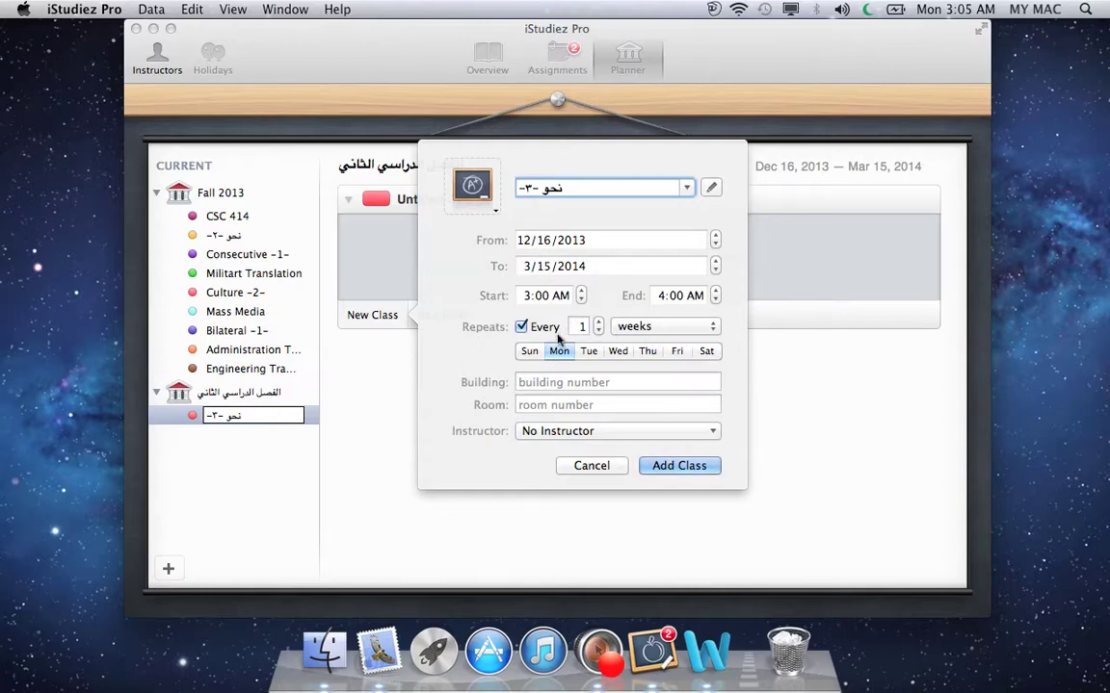
pyautogui.click(545, 385)
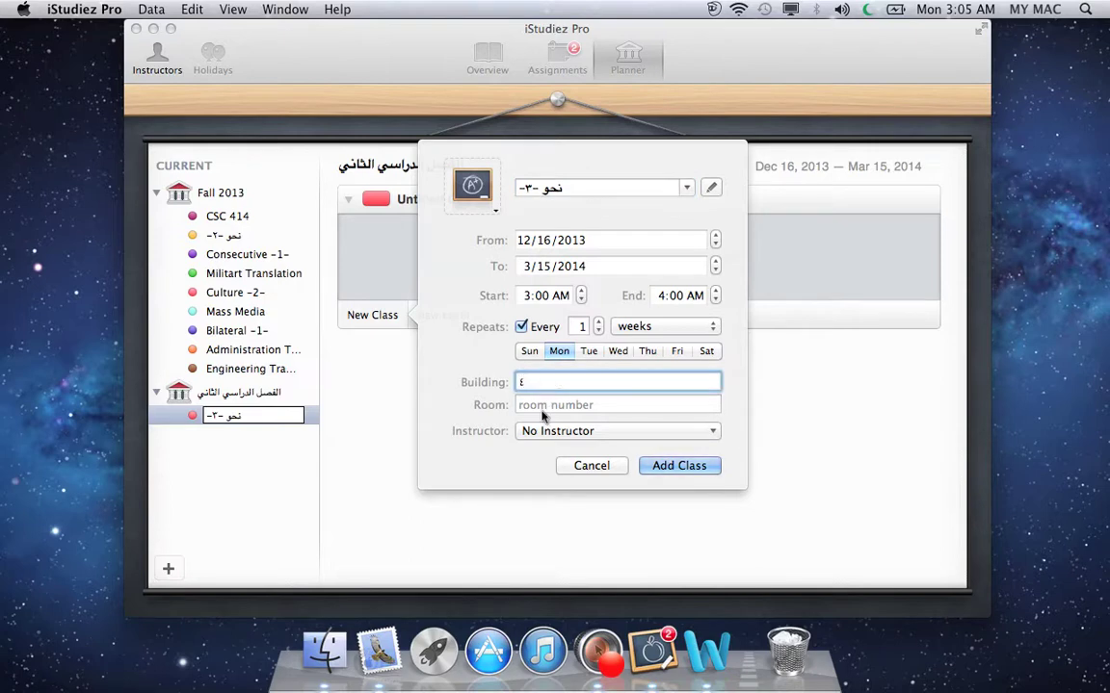
pyautogui.write('٤')
pyautogui.click(525, 405)
pyautogui.write('٢')
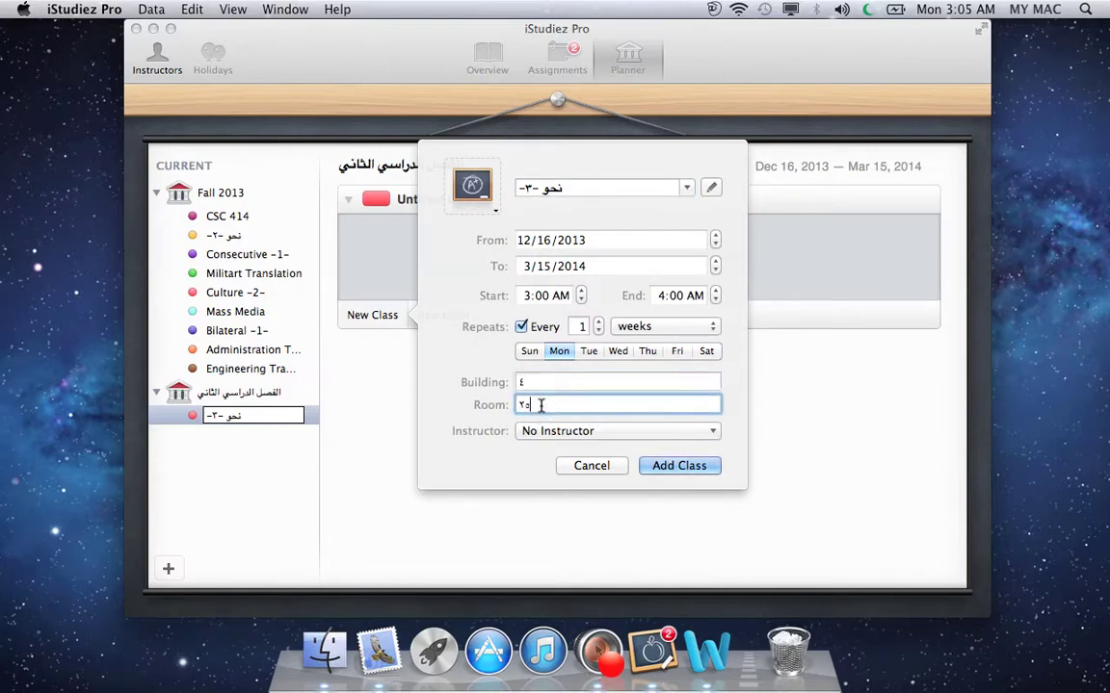
pyautogui.write('٥')
# Assign the fourth listed instructor and the books icon to the class, and add it to the course.
pyautogui.click(549, 432)
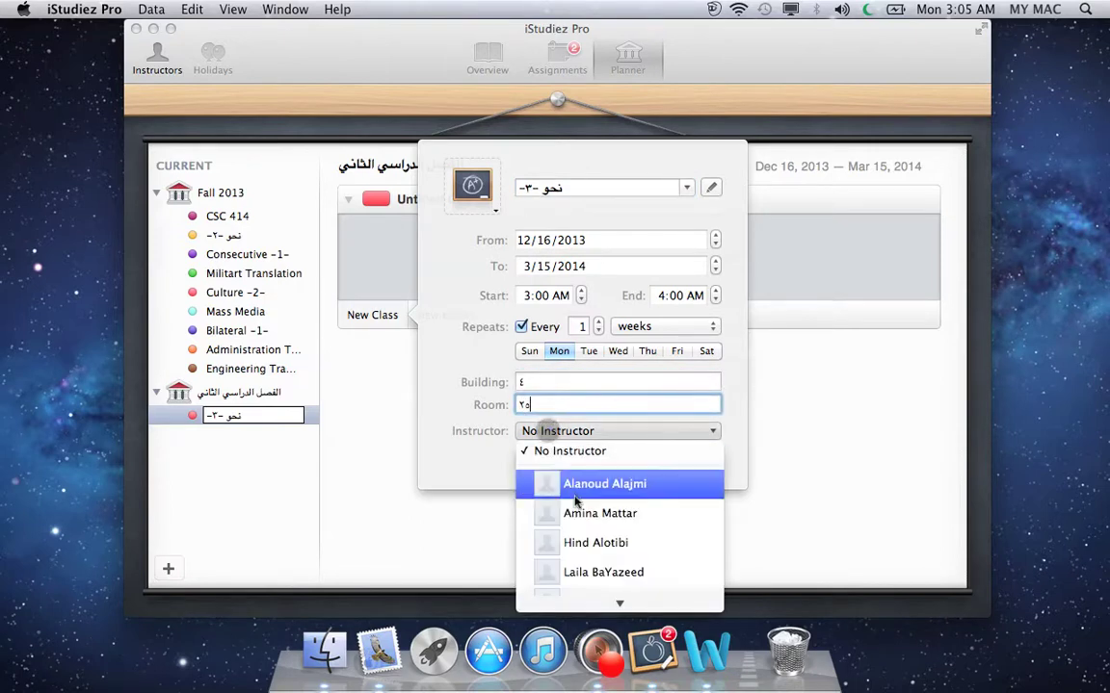
pyautogui.scroll(-3, 609, 528)
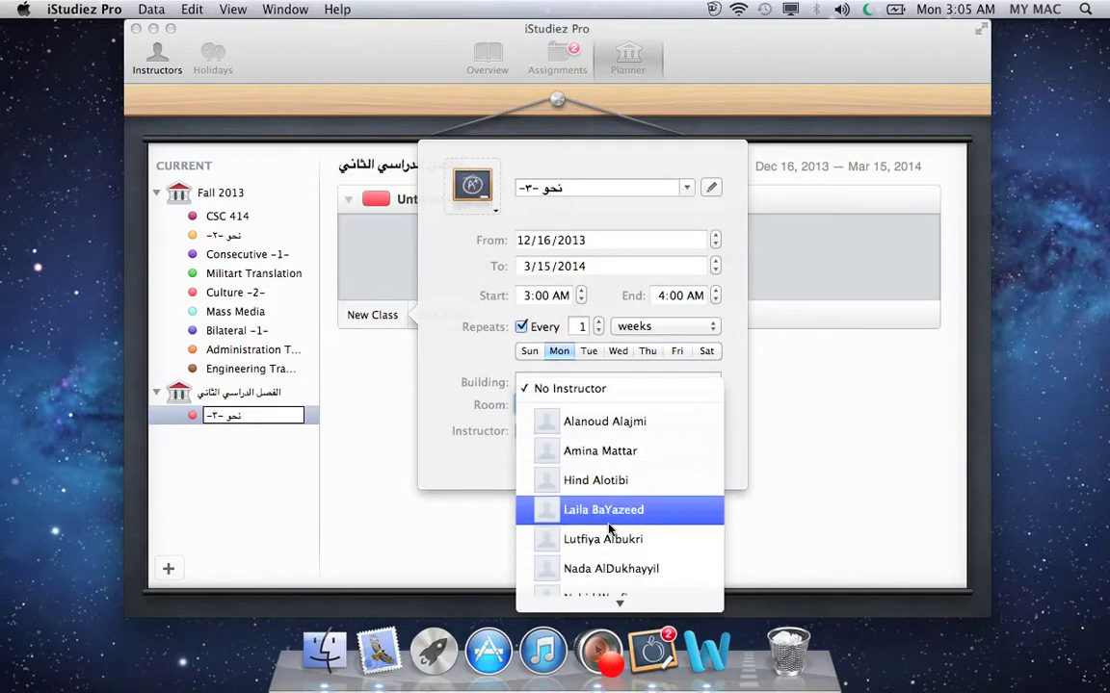
pyautogui.click(601, 511)
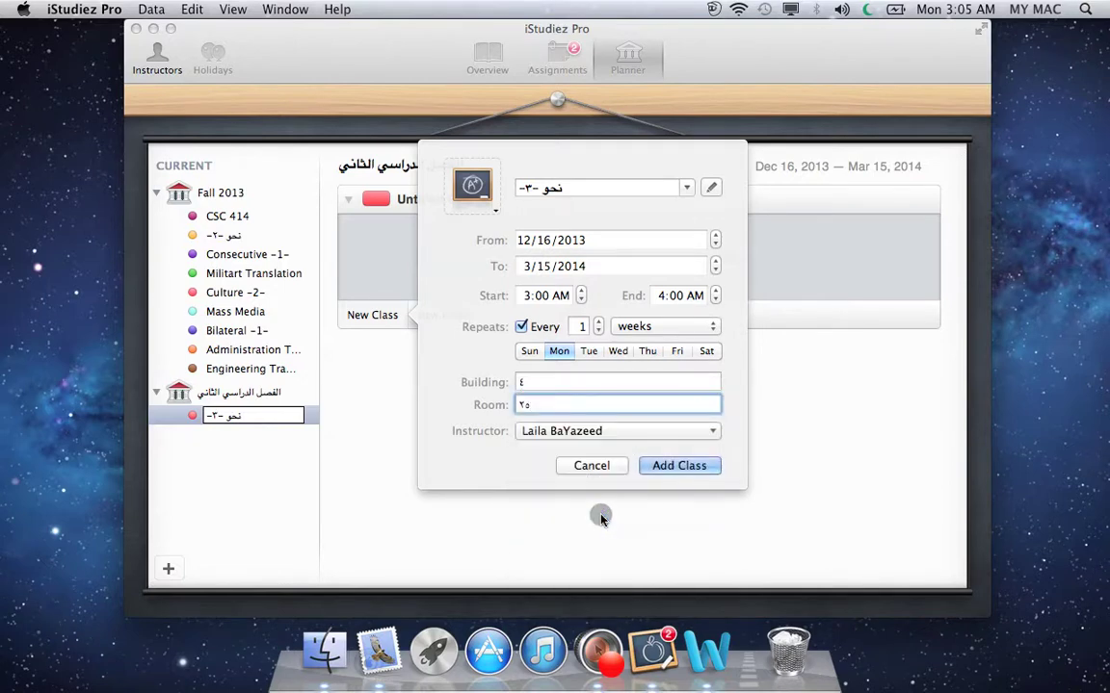
pyautogui.click(496, 211)
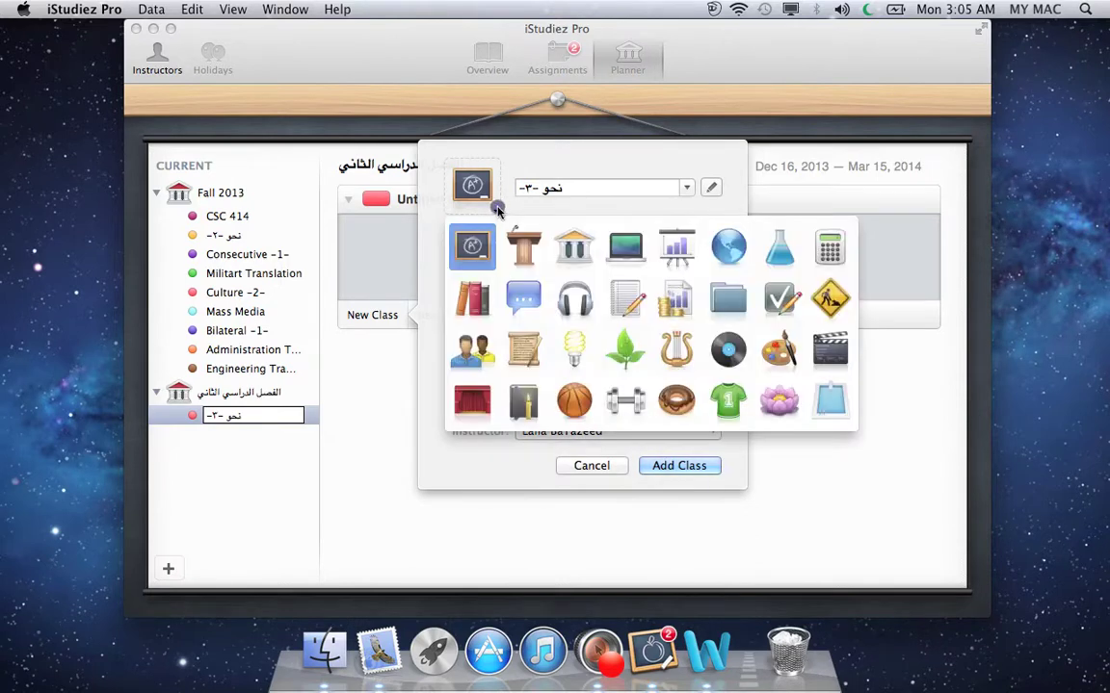
pyautogui.click(481, 305)
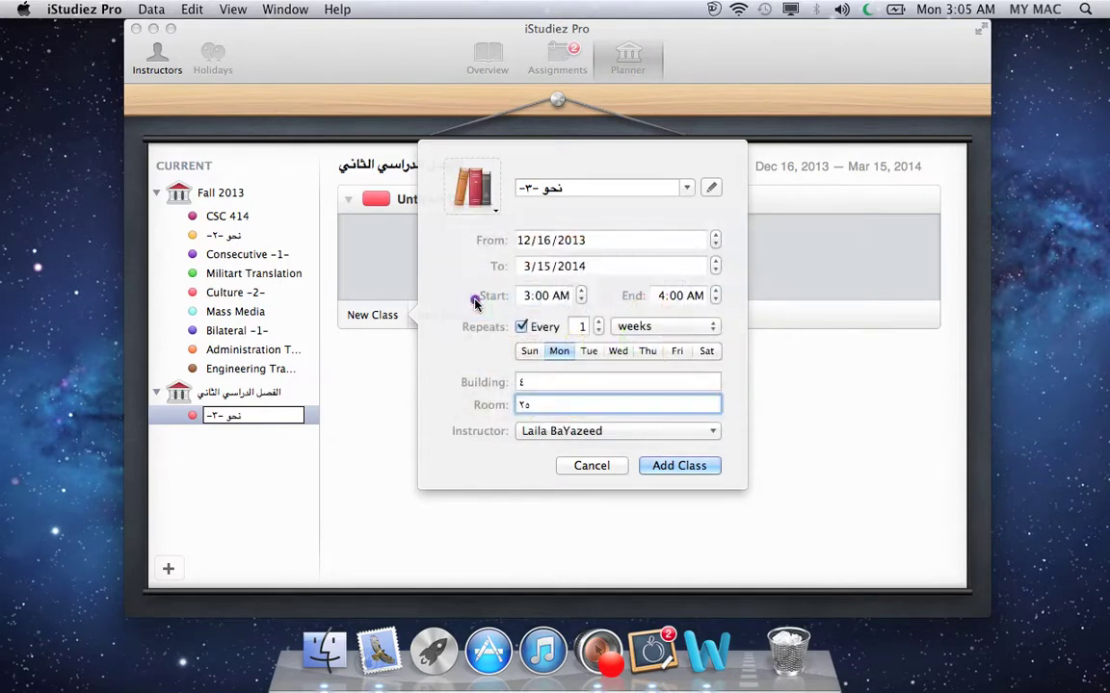
pyautogui.click(690, 466)
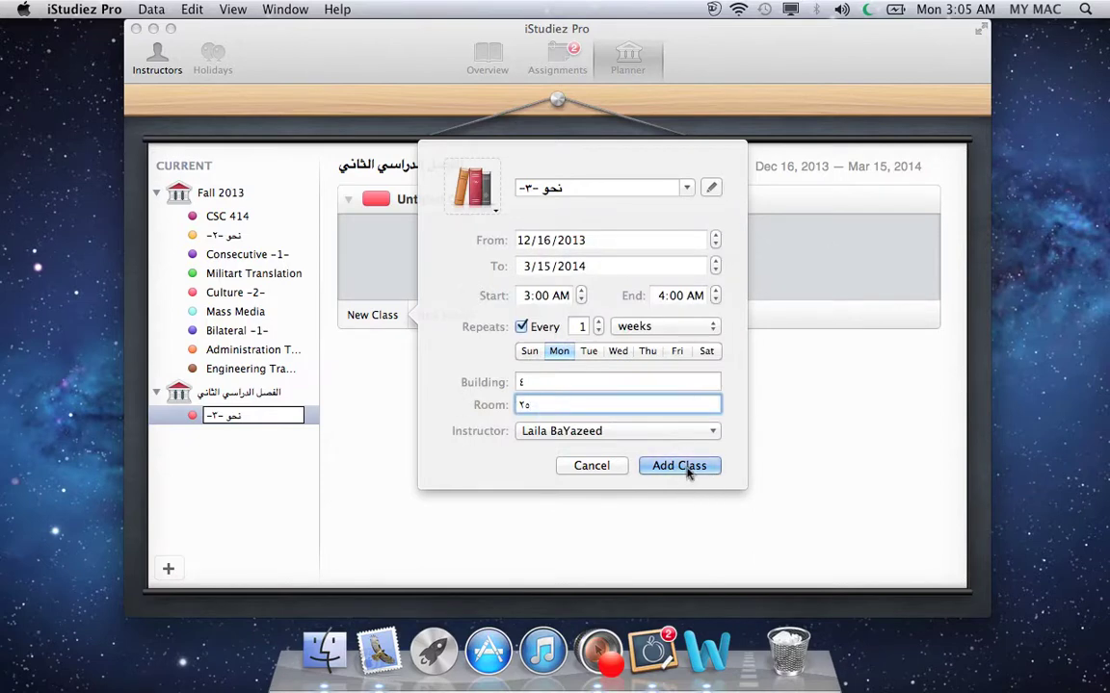